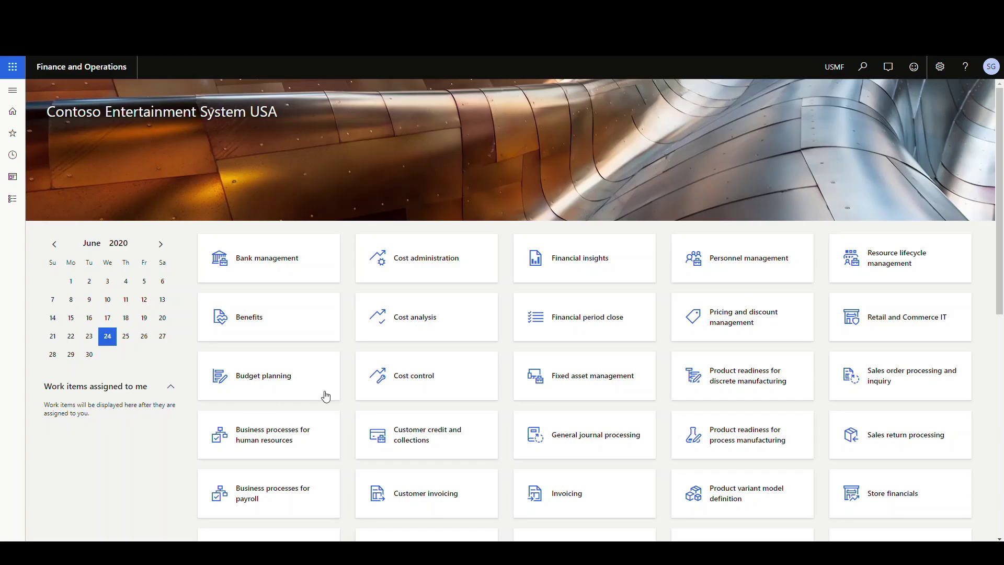
Open Feature management and filter the list of all features by name to find Planned cross docking.
scroll(324, 396, down, 7)
scroll(326, 395, down, 2)
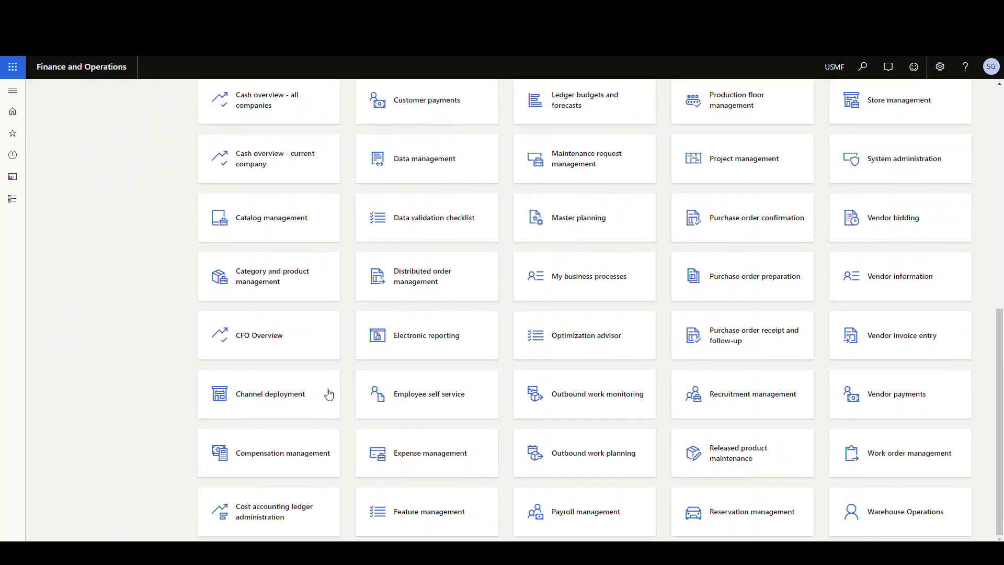
click(440, 520)
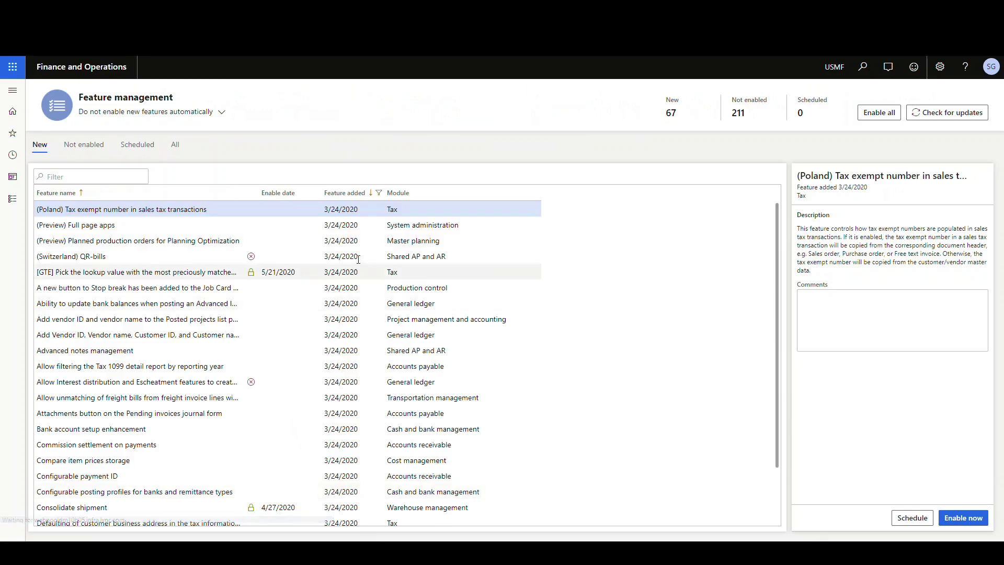
click(177, 145)
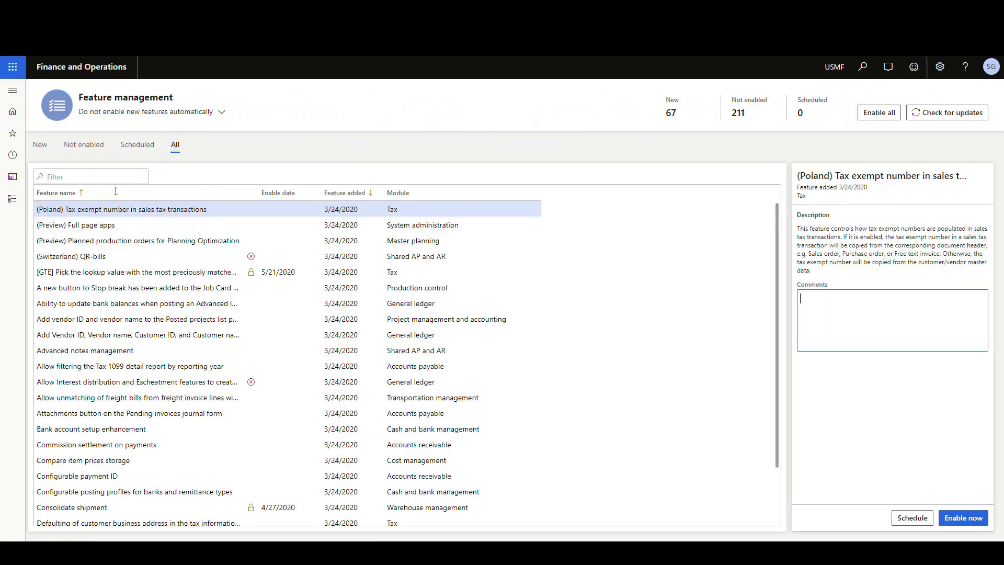
click(237, 194)
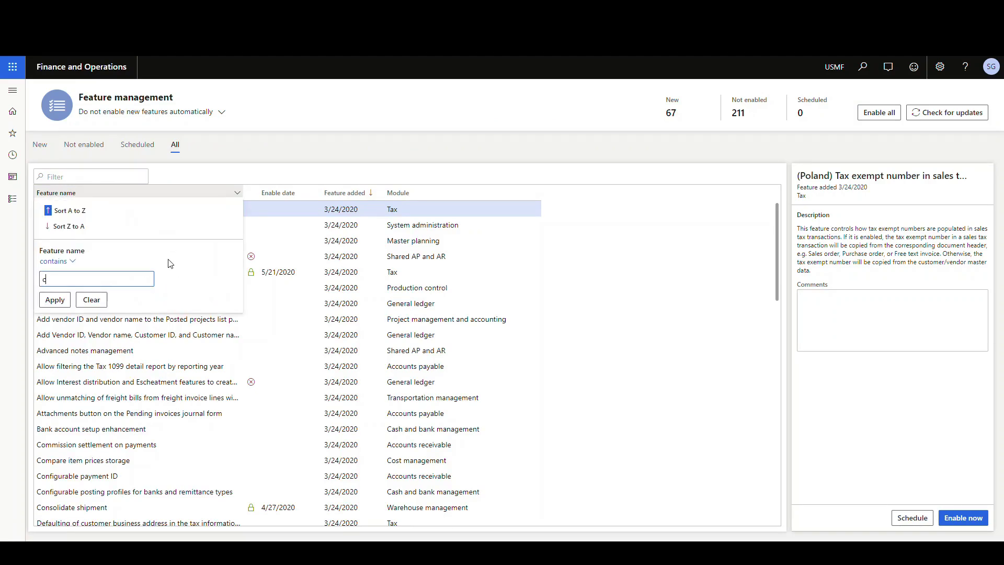
key(Return)
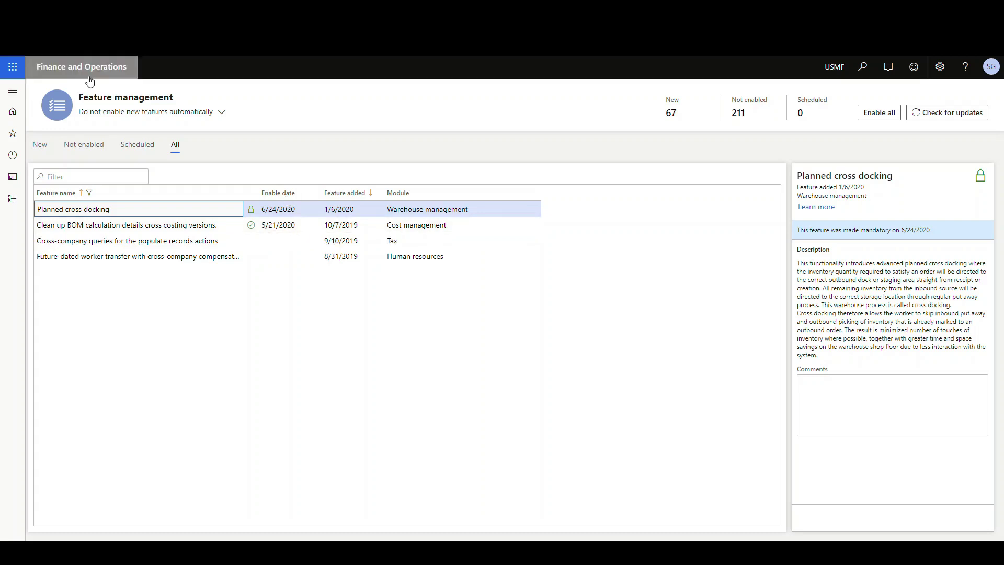
Open the cross docking templates in the work setup of Warehouse management.
click(71, 76)
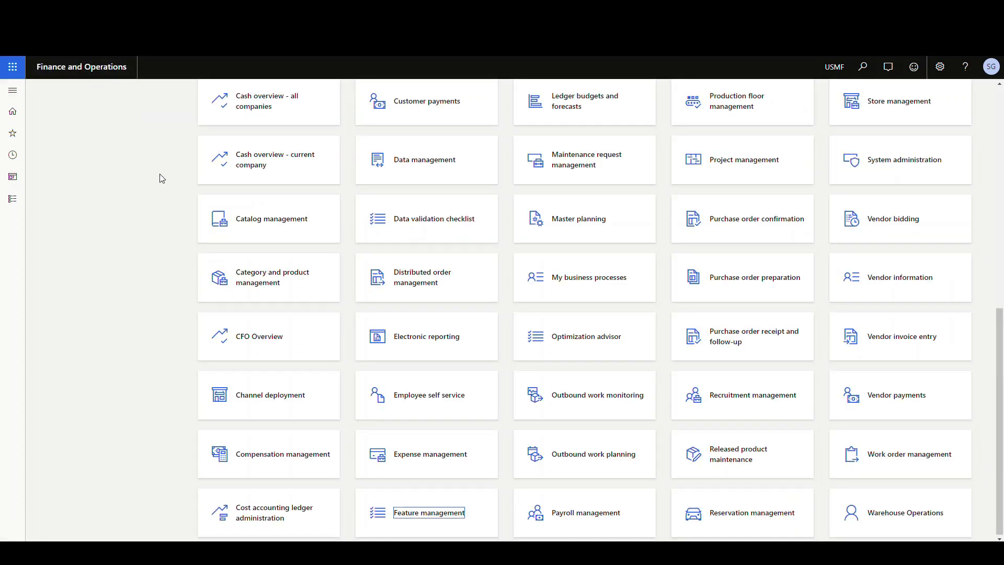
click(12, 90)
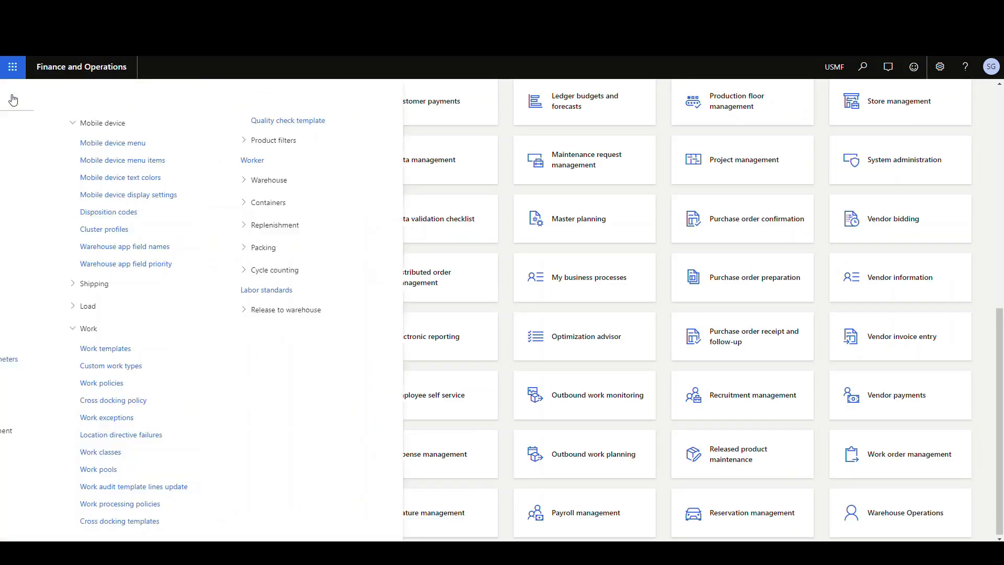
scroll(61, 296, down, 3)
scroll(104, 471, down, 5)
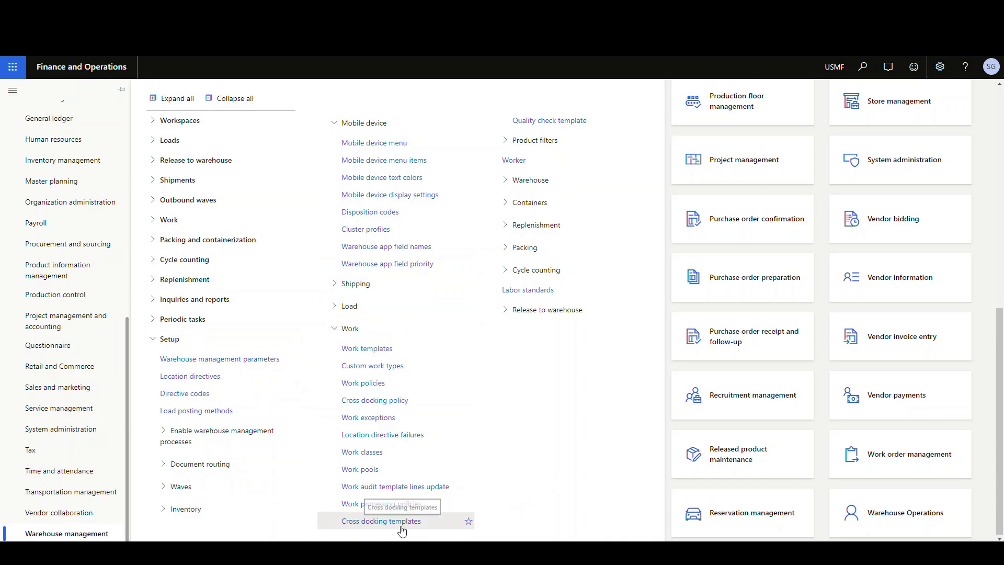
click(381, 521)
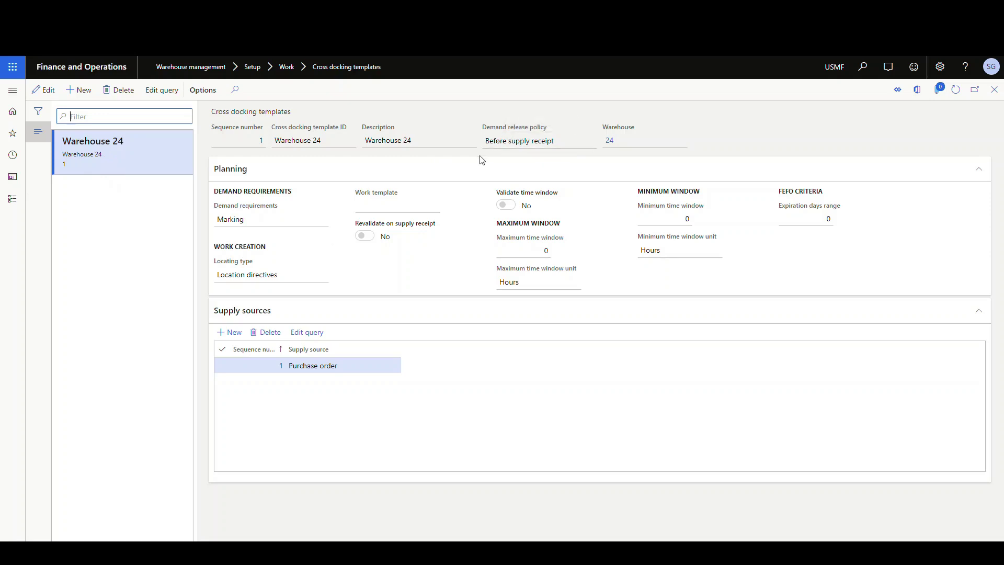
Try a new cross docking template with the At supply receipt demand release policy, and delete it.
click(85, 92)
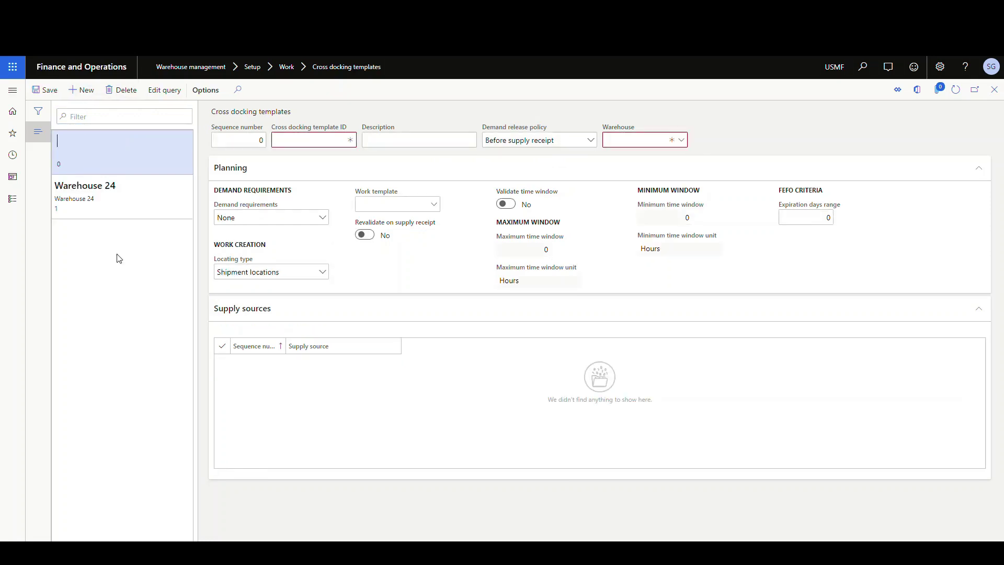
click(589, 140)
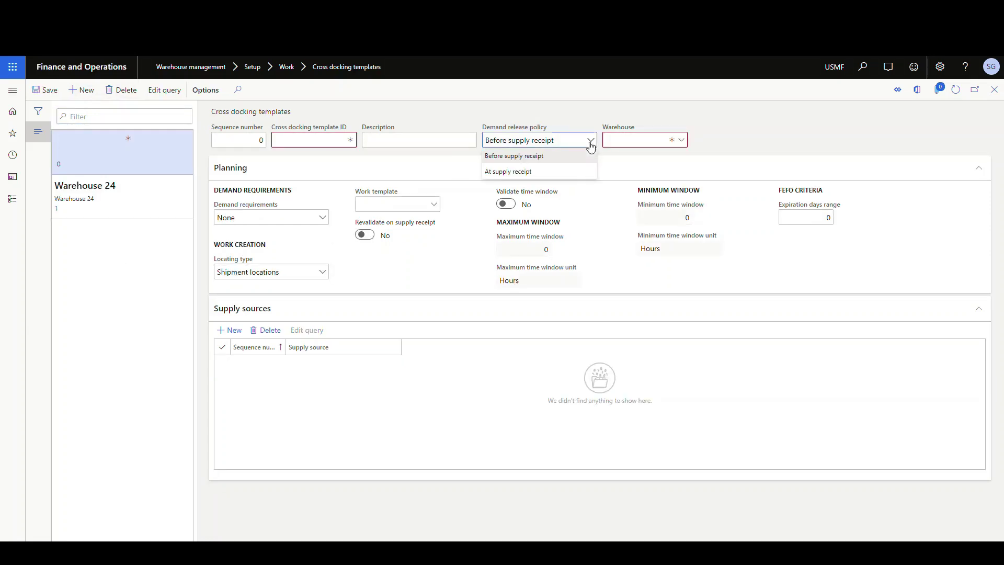
click(559, 176)
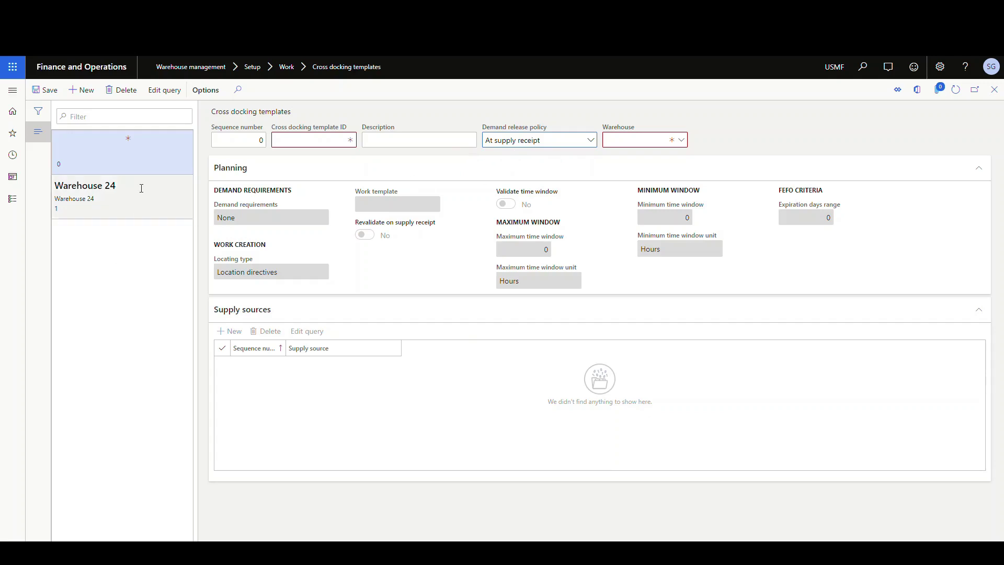
click(126, 92)
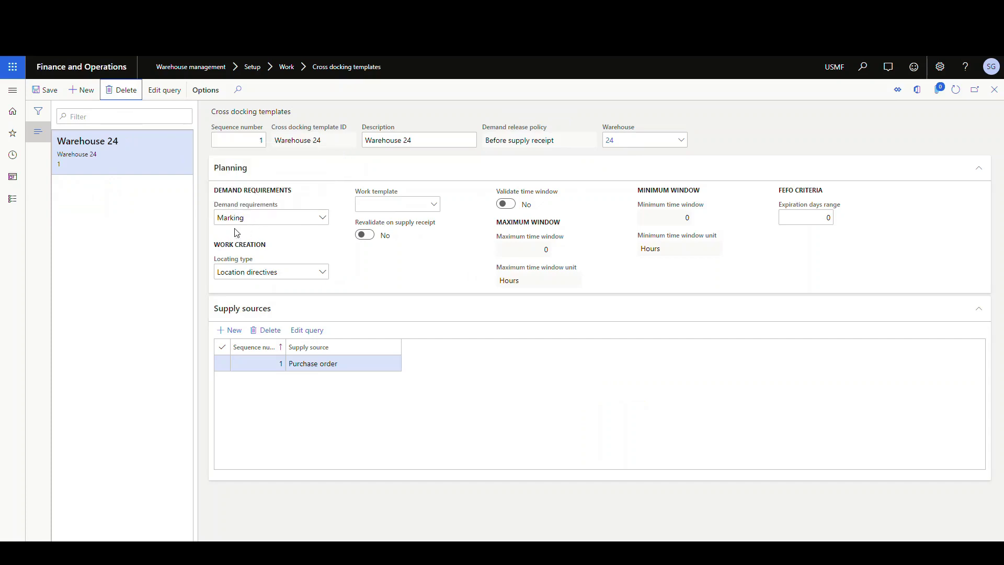
Review the demand requirements and locating type options of the Warehouse 24 template, keeping Marking and Location directives.
click(325, 218)
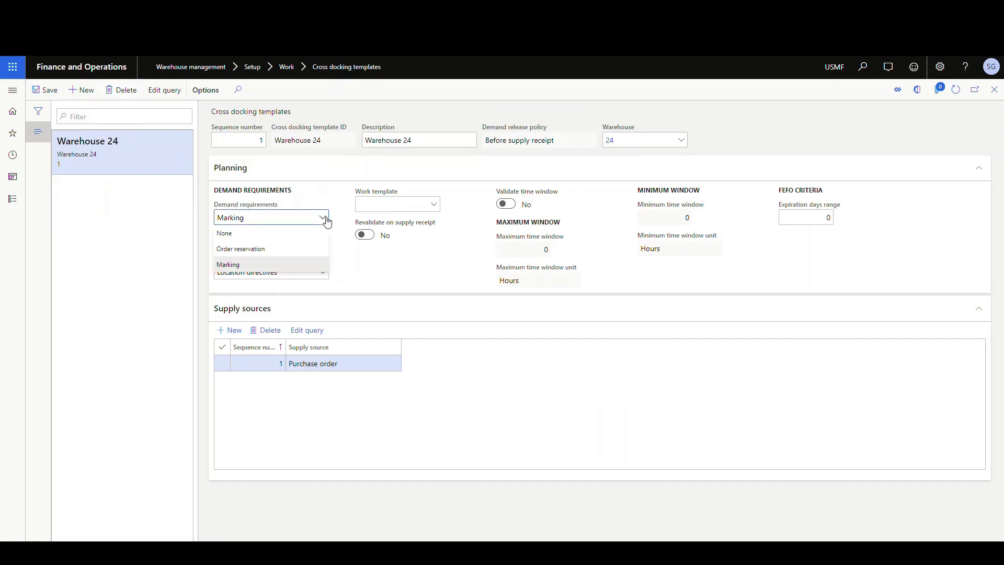
click(290, 269)
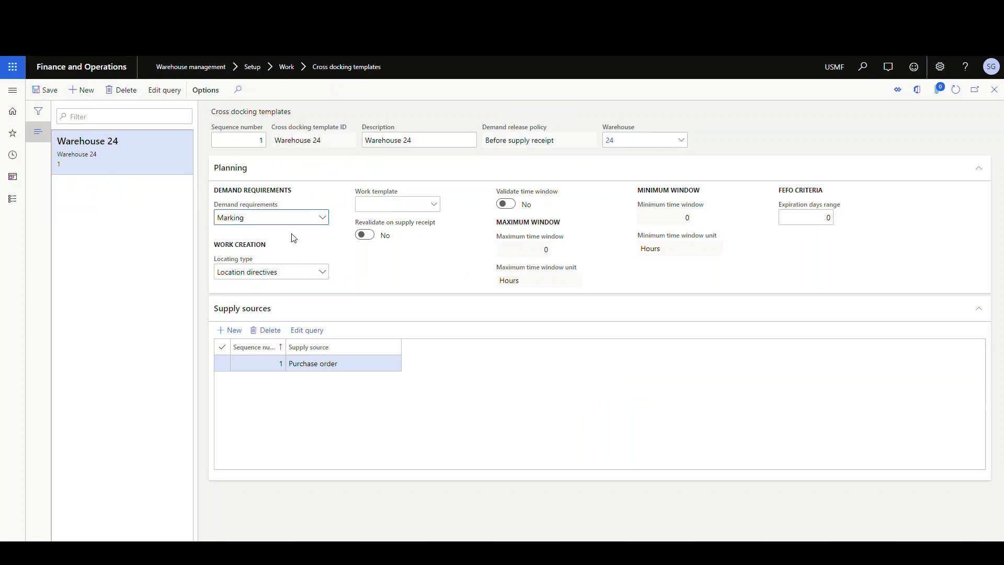
mouse_move(326, 260)
click(324, 273)
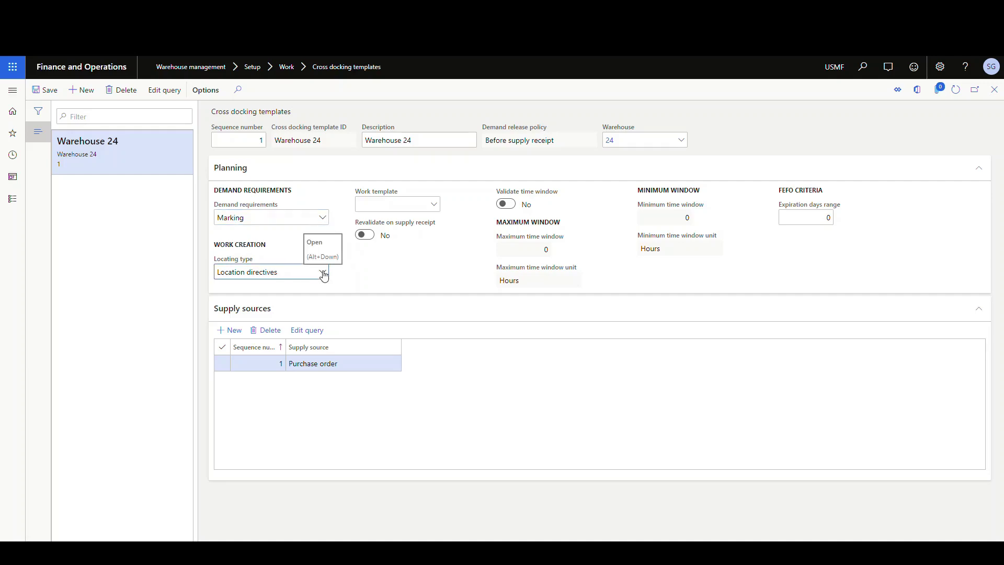
click(324, 273)
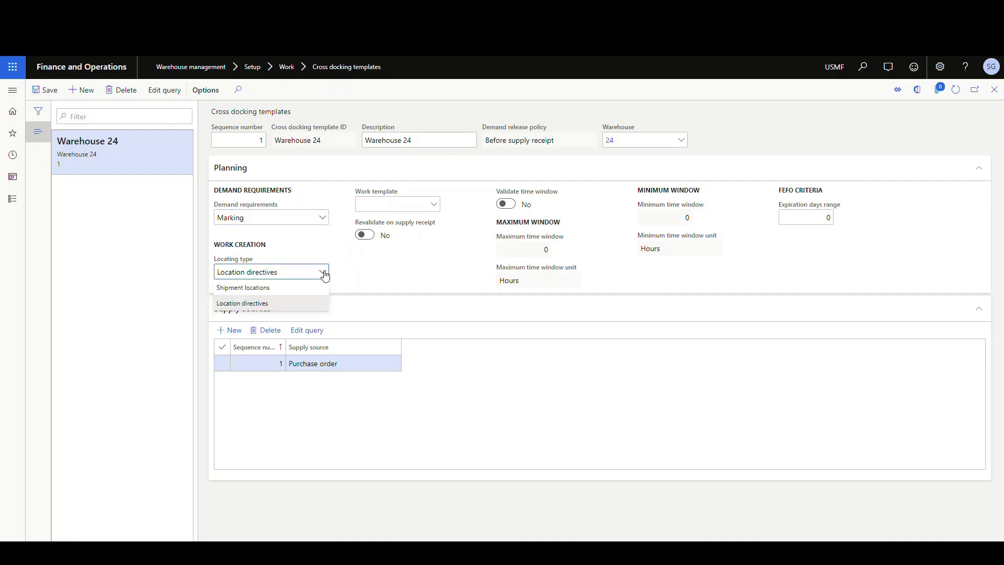
click(363, 278)
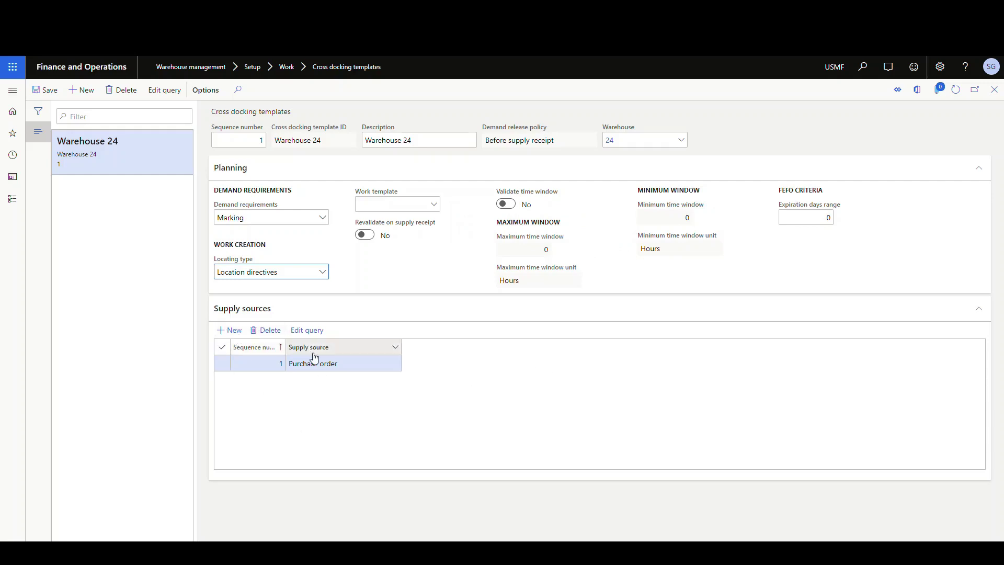
Add a supply source line to the Warehouse 24 template to check the available sources, and delete the line.
click(231, 330)
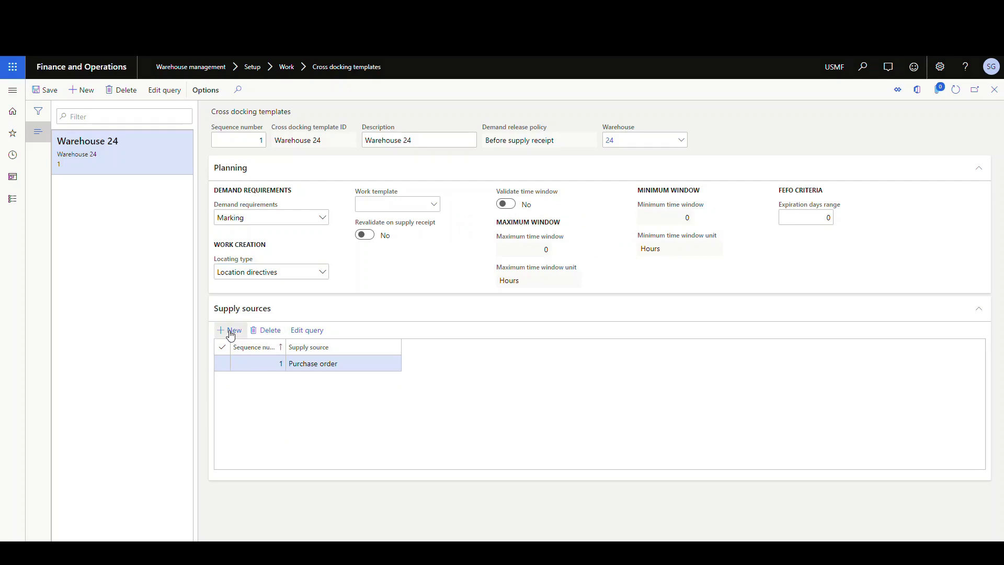
click(395, 364)
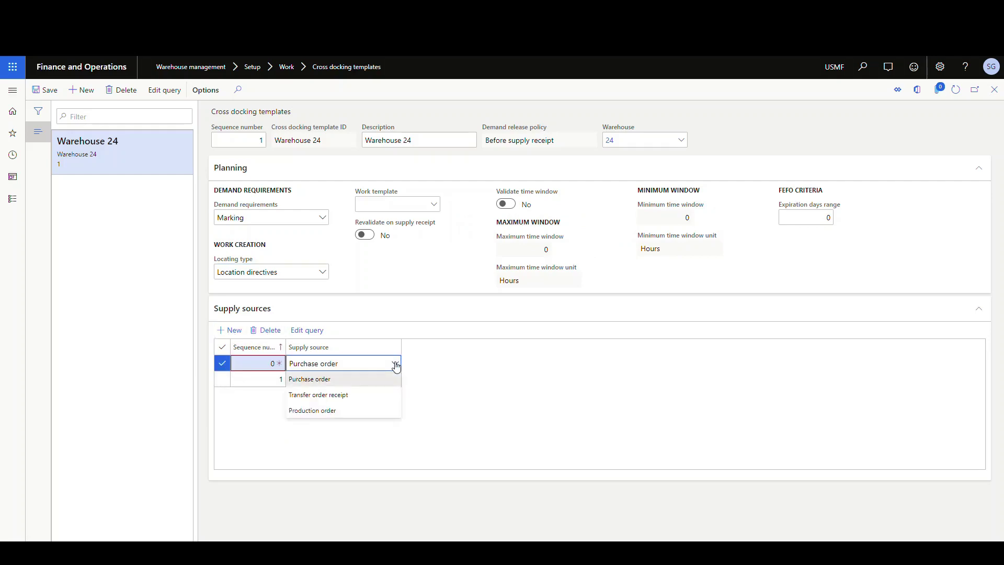
click(397, 366)
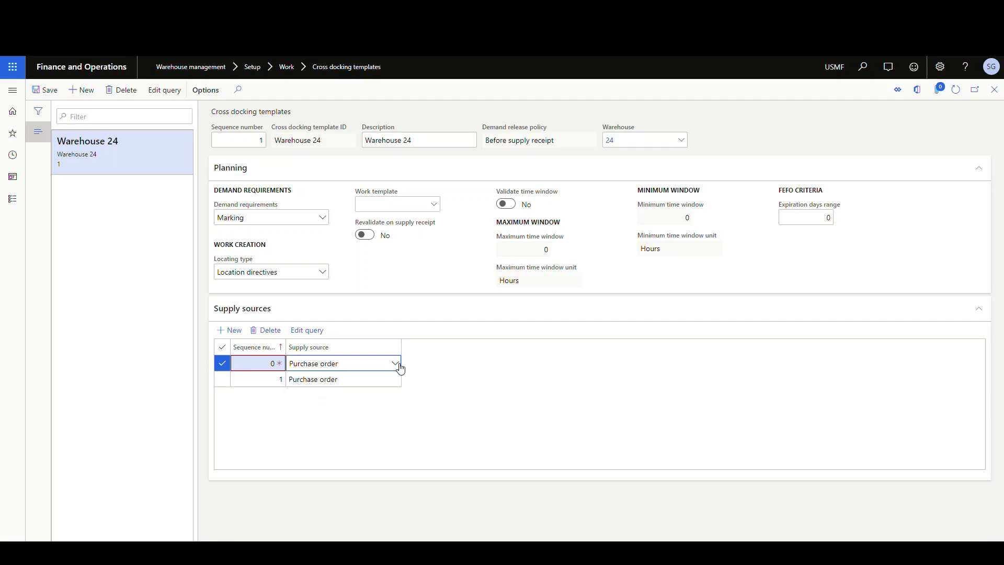
click(270, 332)
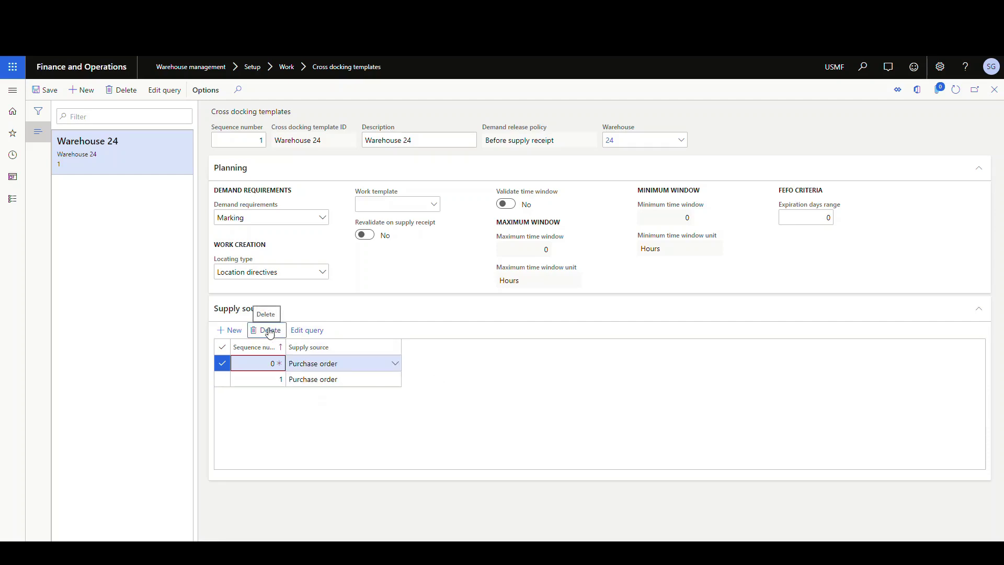
click(270, 332)
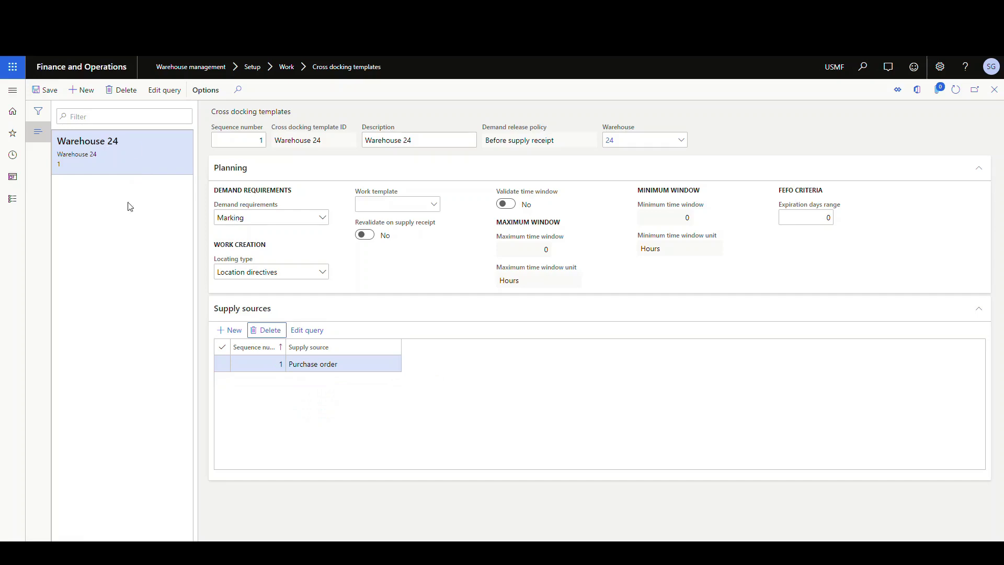
Open the warehouse work classes and view the CrossDock class.
click(11, 91)
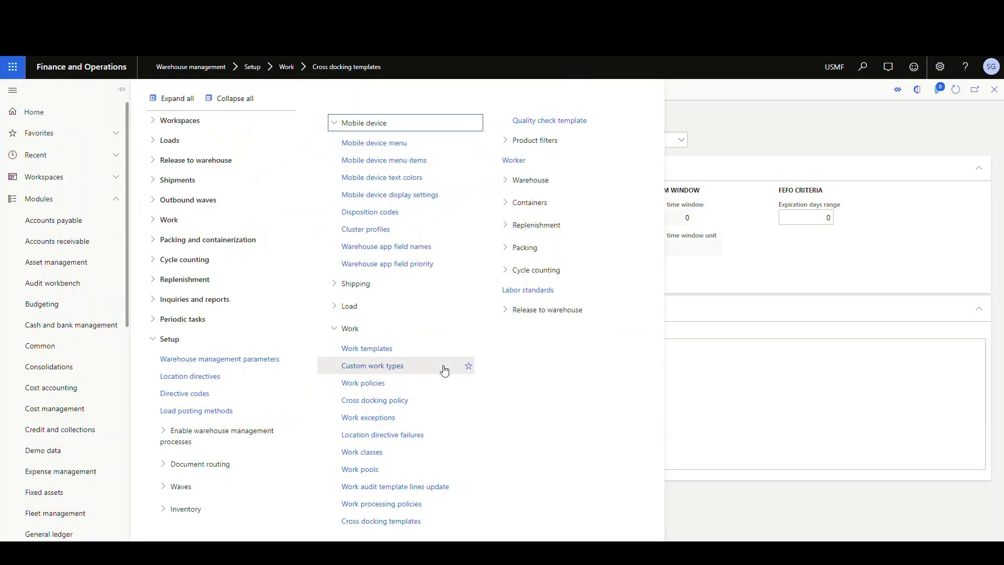
click(375, 460)
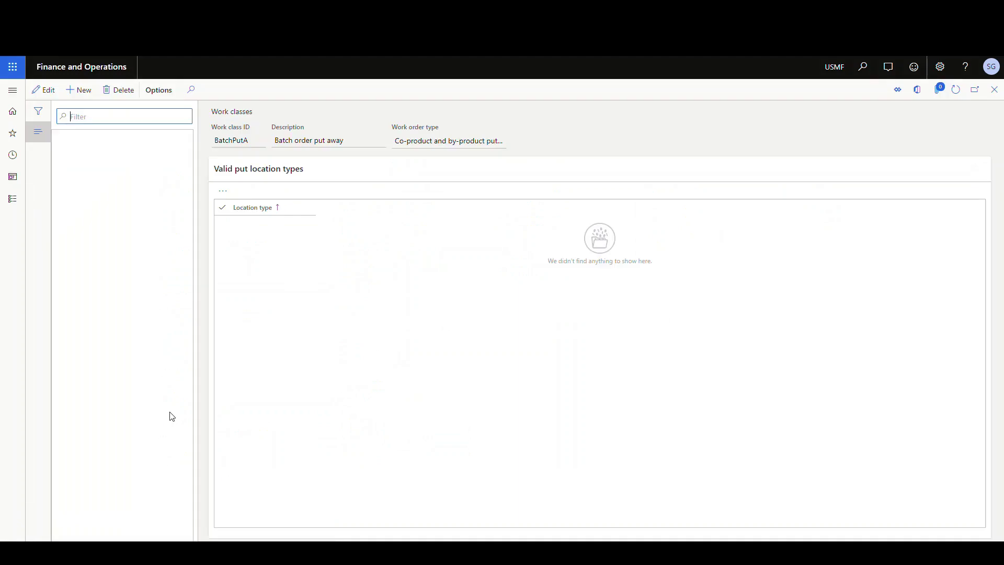
click(127, 333)
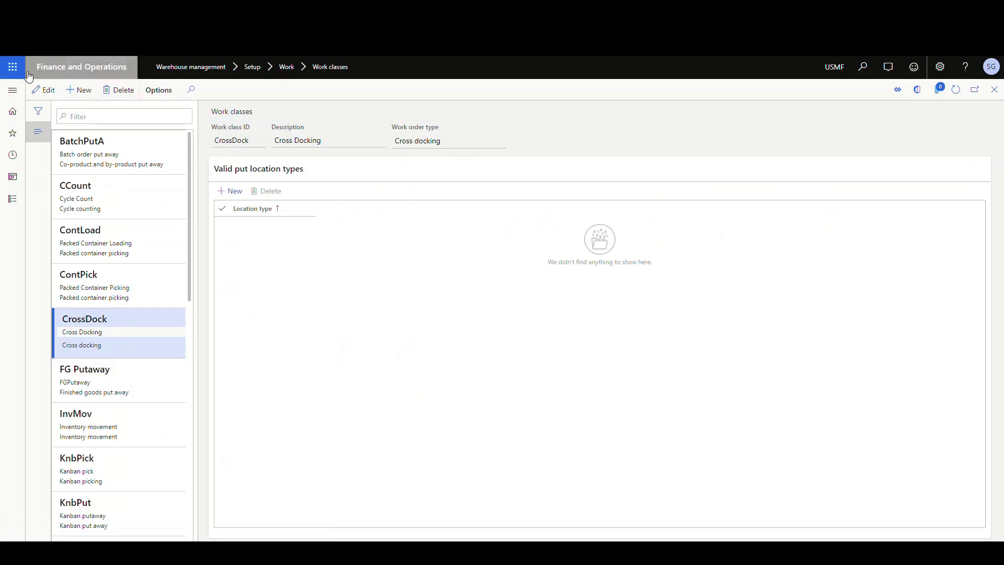
Open the work templates for the Cross docking work order type and check the work class on the template lines.
click(16, 91)
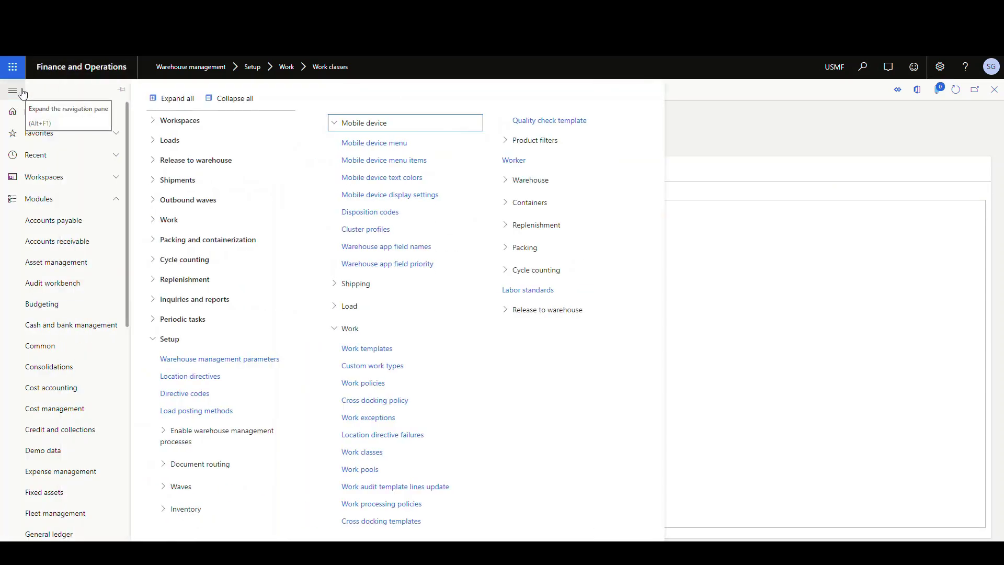
click(377, 349)
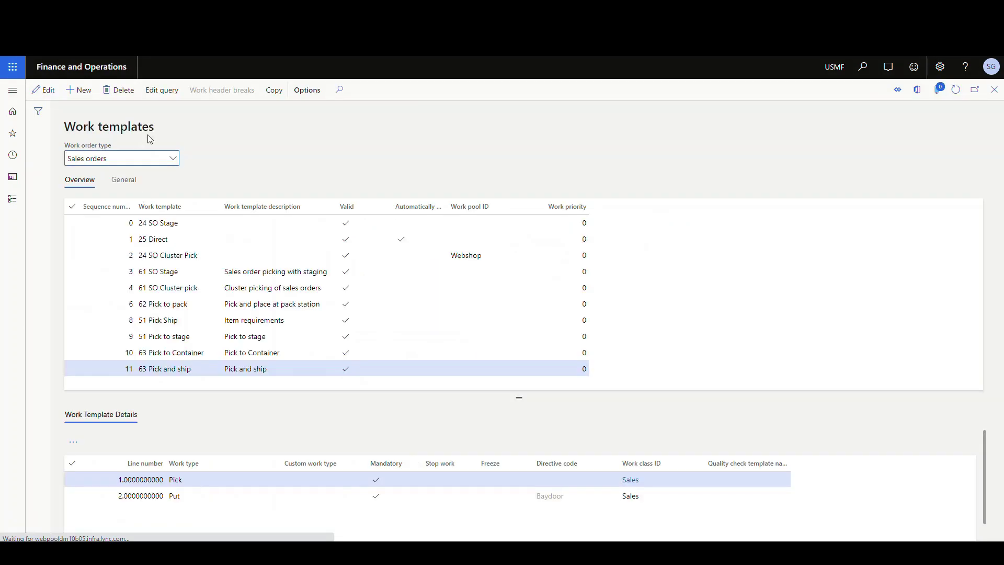
click(174, 160)
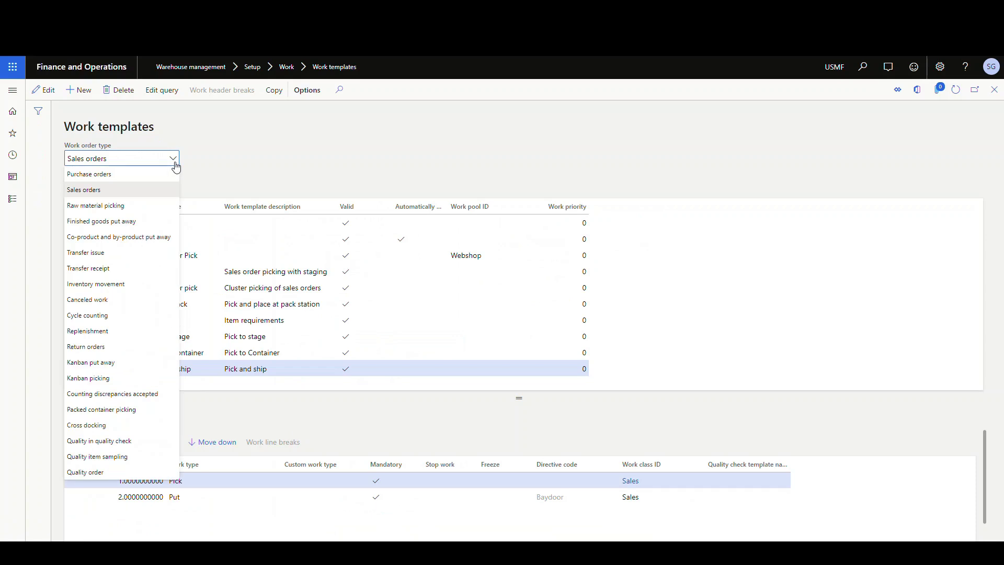
click(96, 430)
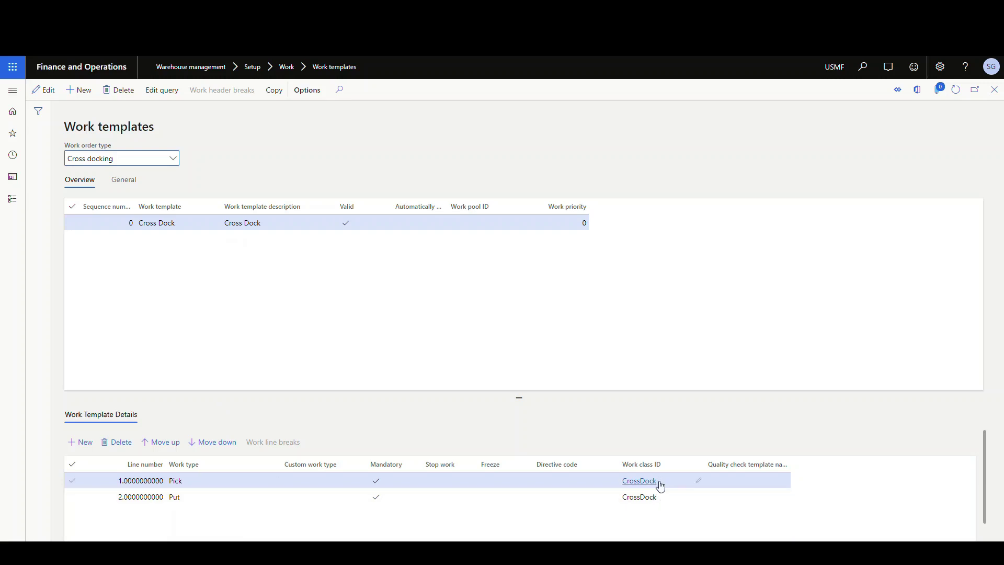
mouse_move(660, 486)
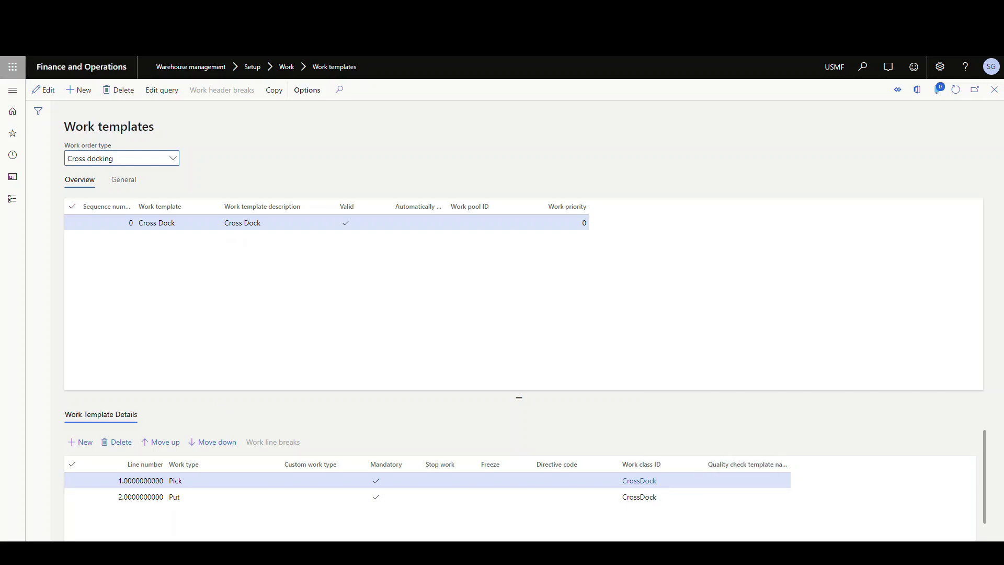
Open the location directives and show those for the Cross docking work order type.
click(12, 91)
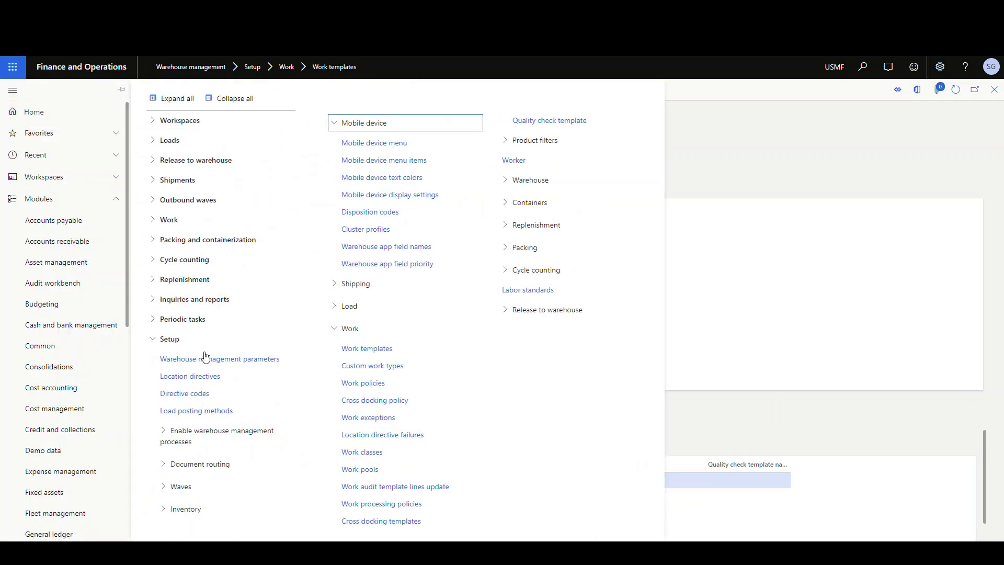
click(204, 377)
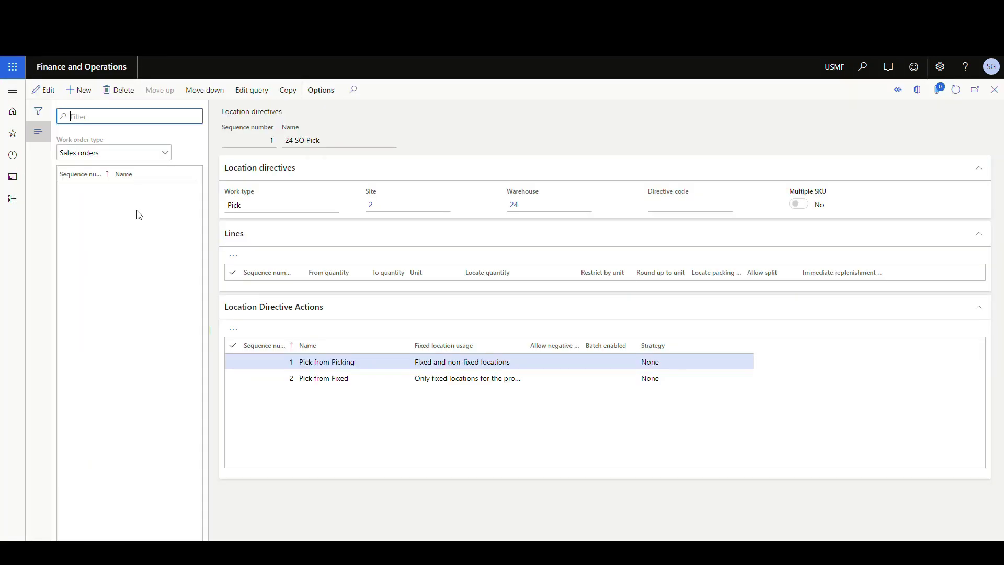
click(164, 154)
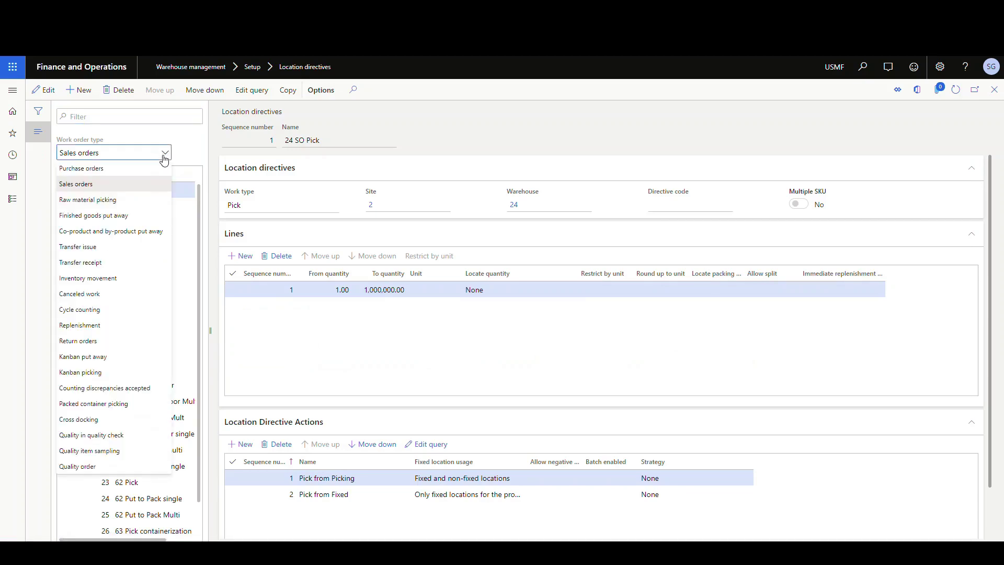
click(108, 419)
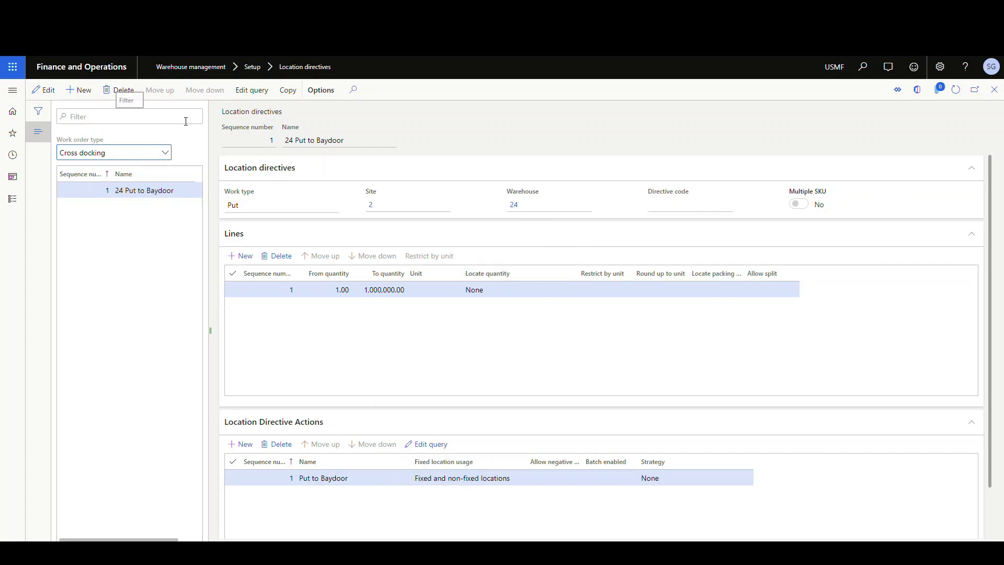
Open the mobile device menu items and view the Purchase Put-away menu item.
click(8, 93)
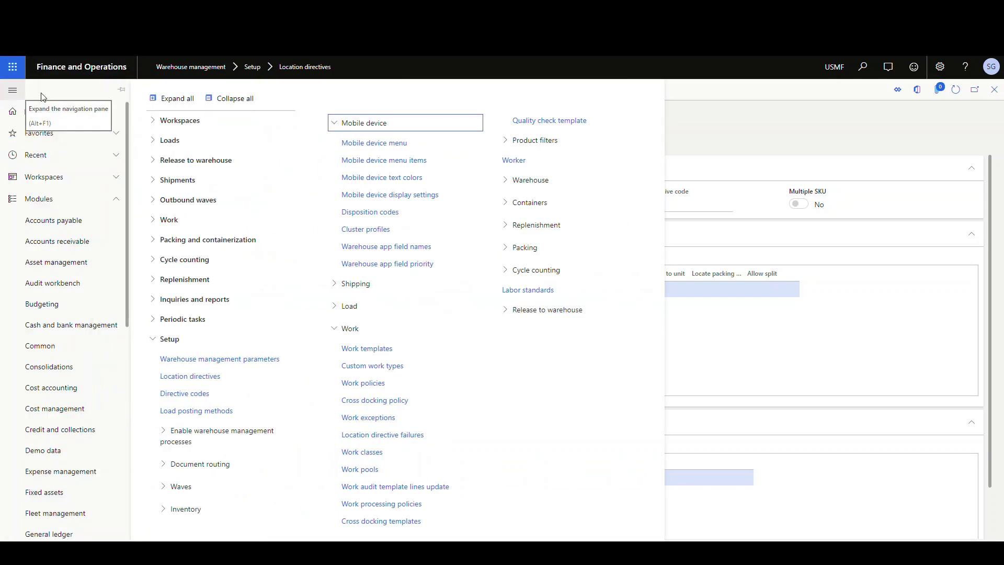
click(430, 166)
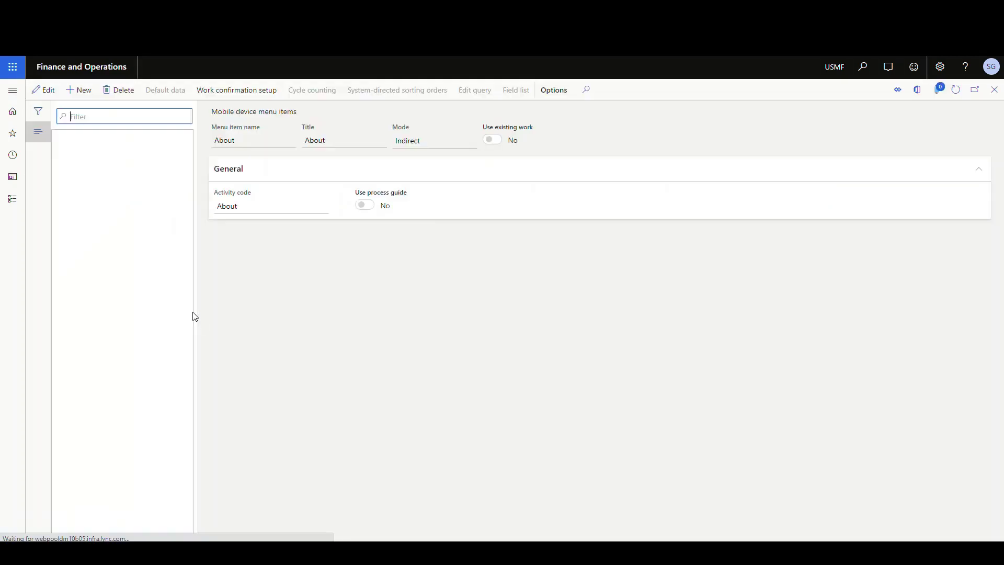
scroll(173, 308, down, 8)
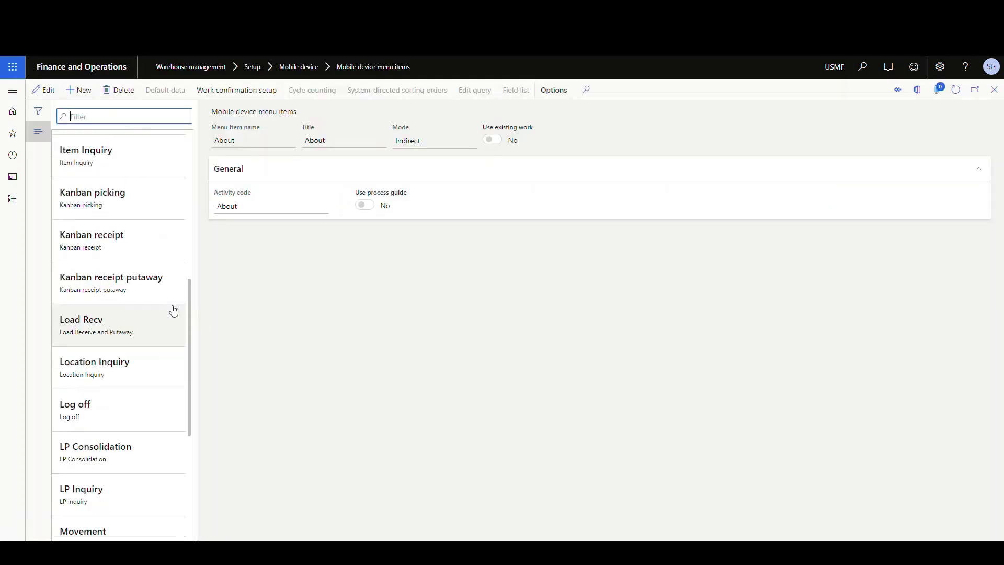
scroll(173, 305, down, 7)
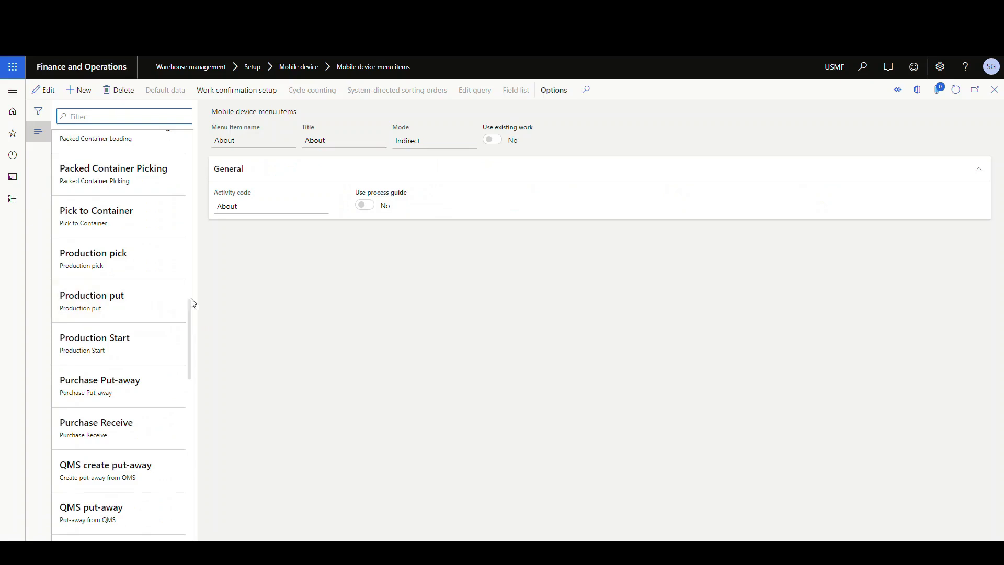
click(142, 393)
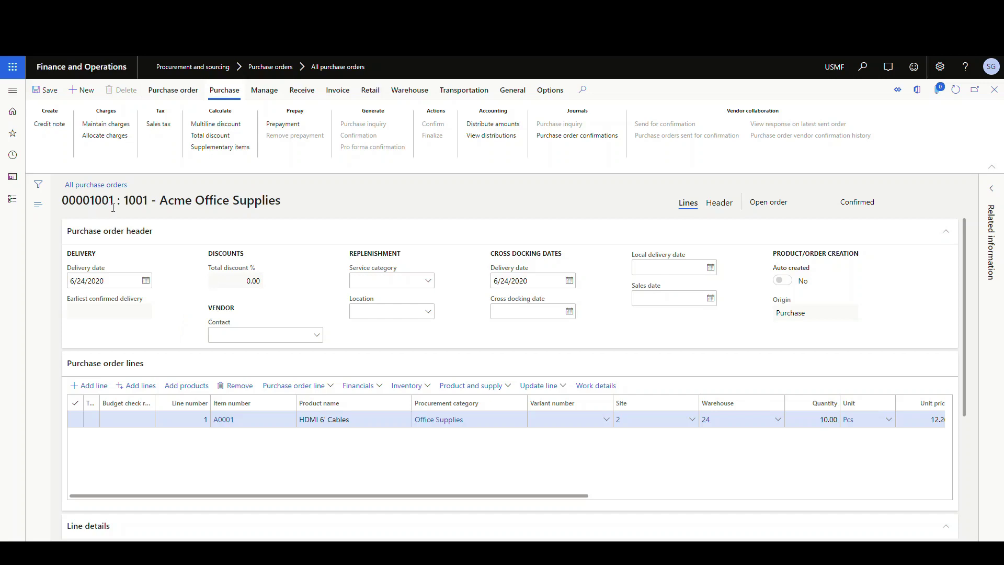
Check the HDMI 6' Cables line on the Acme Office Supplies purchase order and on the Cave Wholesales sales order.
mouse_move(226, 432)
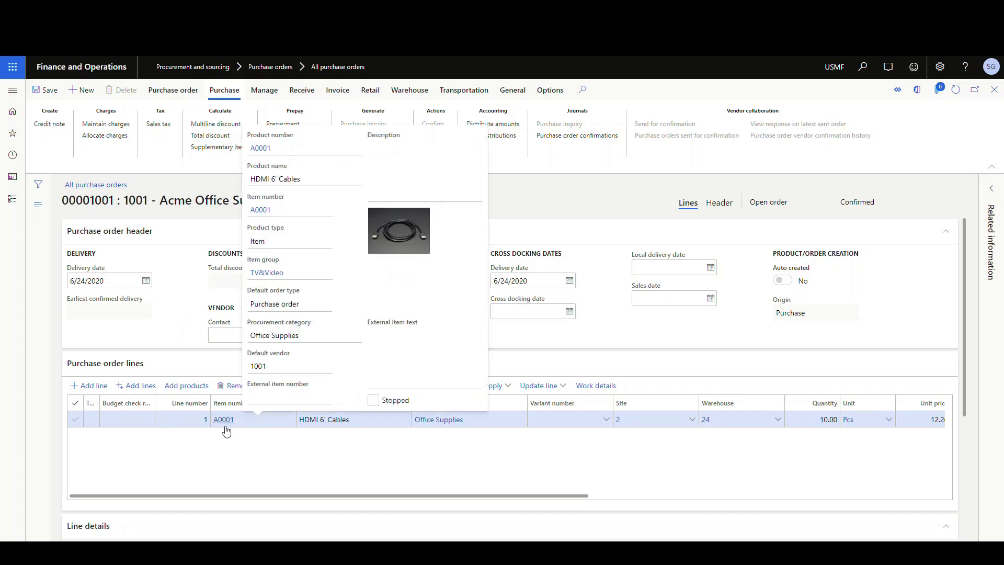
drag(532, 496, 611, 506)
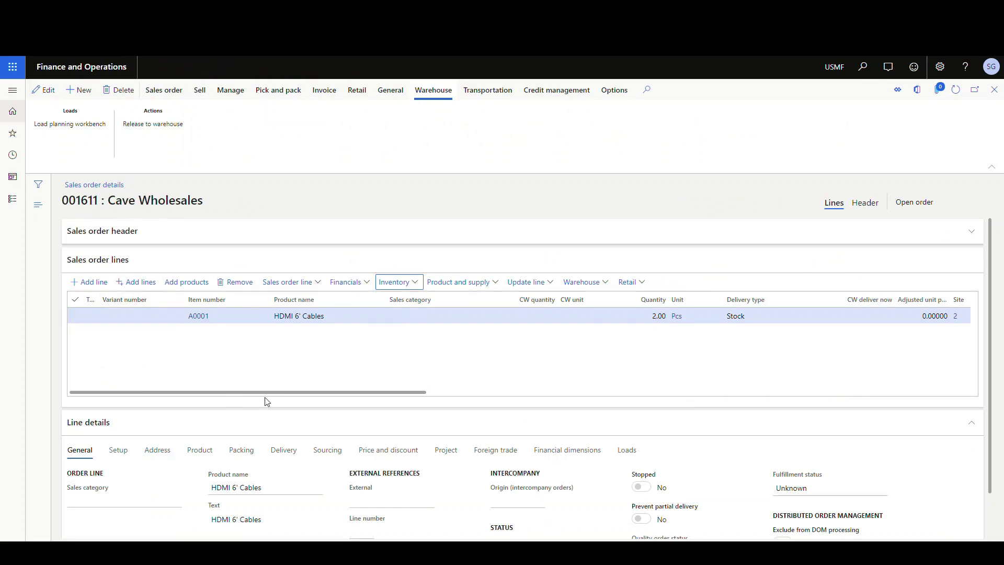
click(287, 396)
Mark the sales order line for HDMI 6' Cables against the 10.00-quantity Acme Office Supplies purchase order and apply the marking.
click(421, 283)
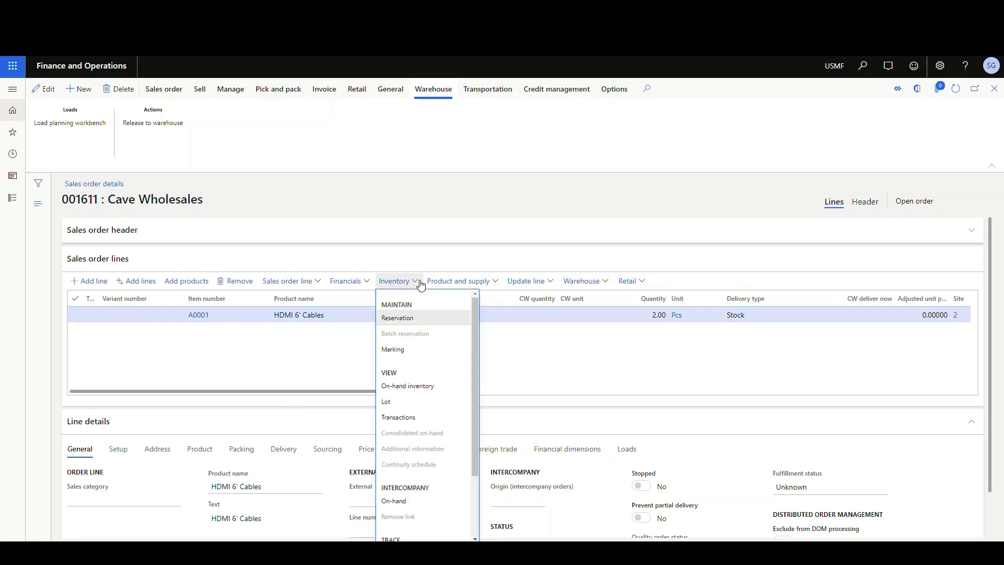
click(398, 350)
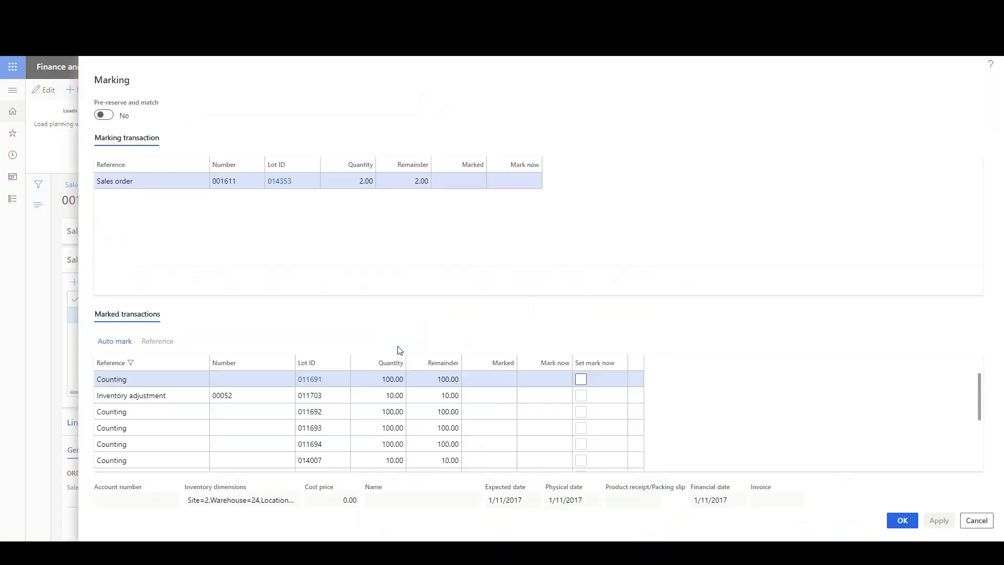
scroll(418, 397, down, 5)
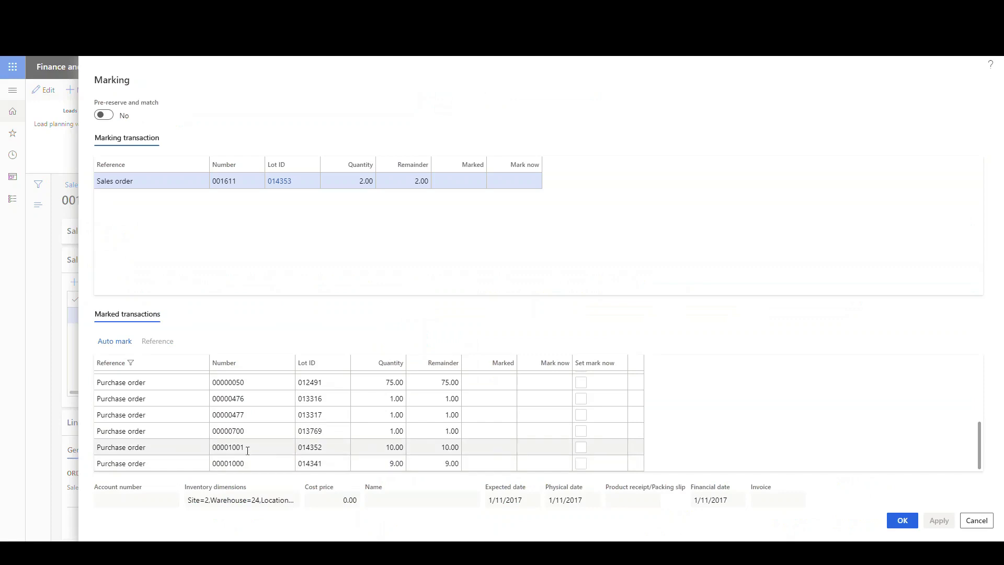
click(581, 448)
click(581, 448)
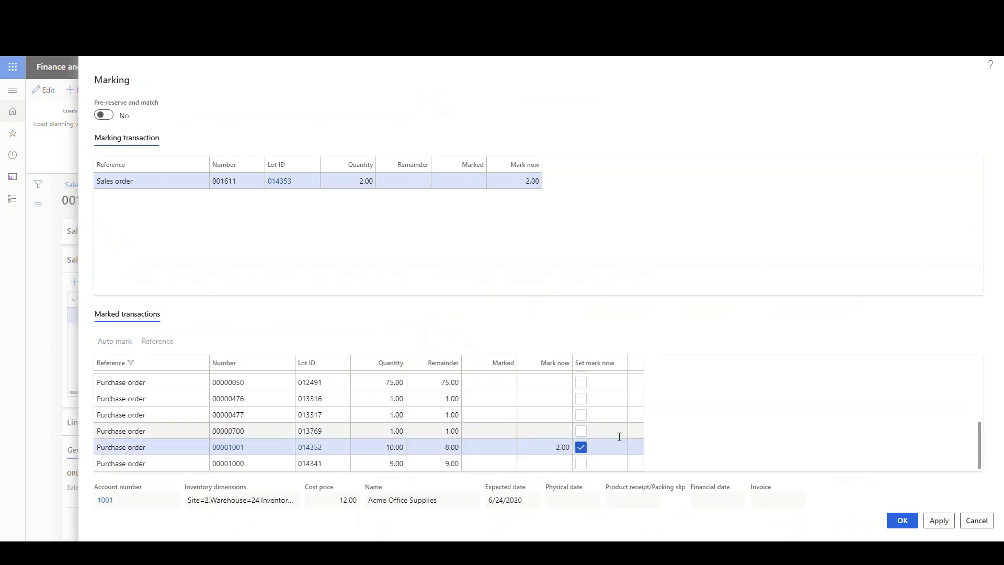
click(902, 520)
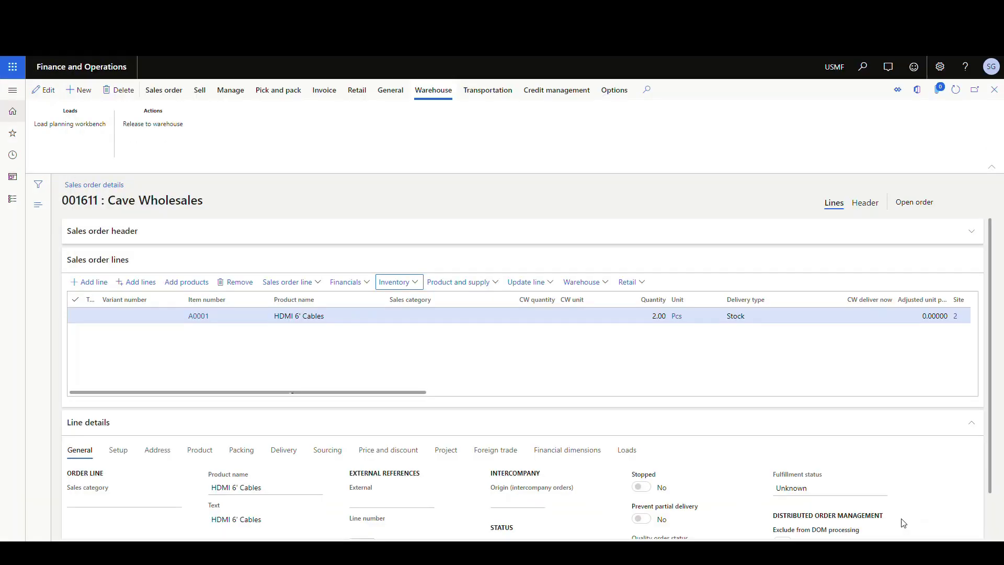
Check the inventory reservation of the sales order line and return to the sales order.
click(414, 283)
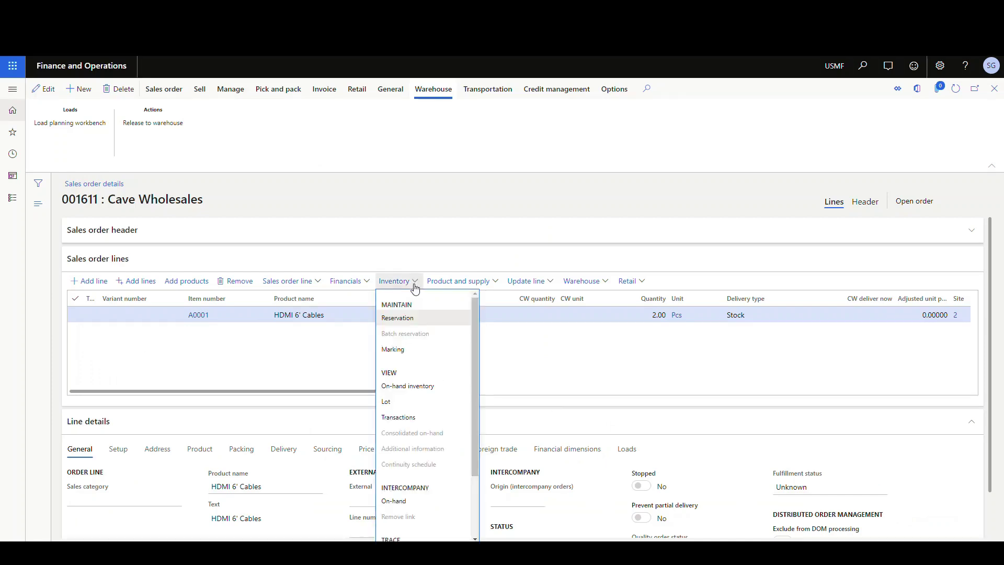
click(423, 404)
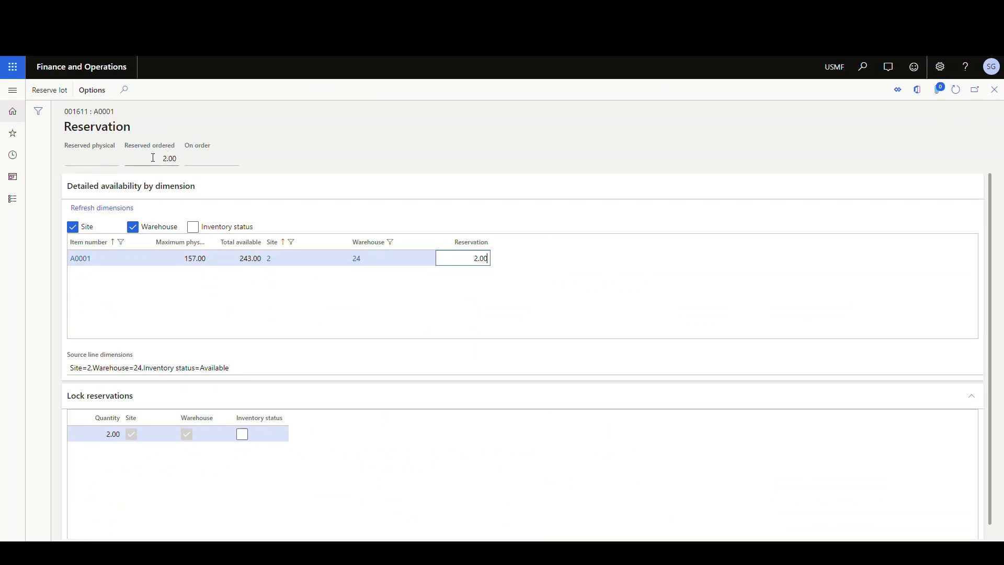
click(994, 92)
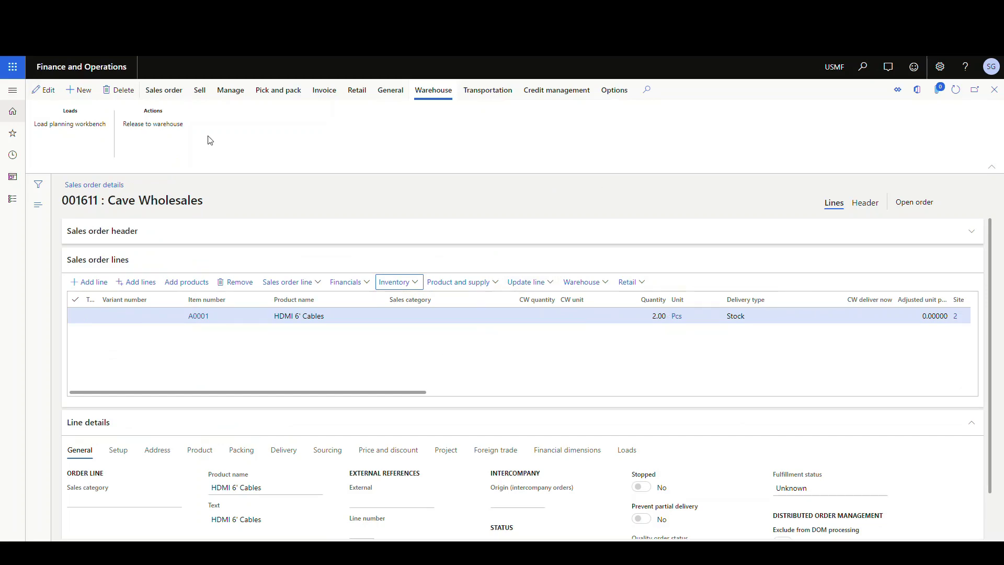
Release the sales order to the warehouse, and view the planned cross docking for the load line in its shipment details.
click(140, 125)
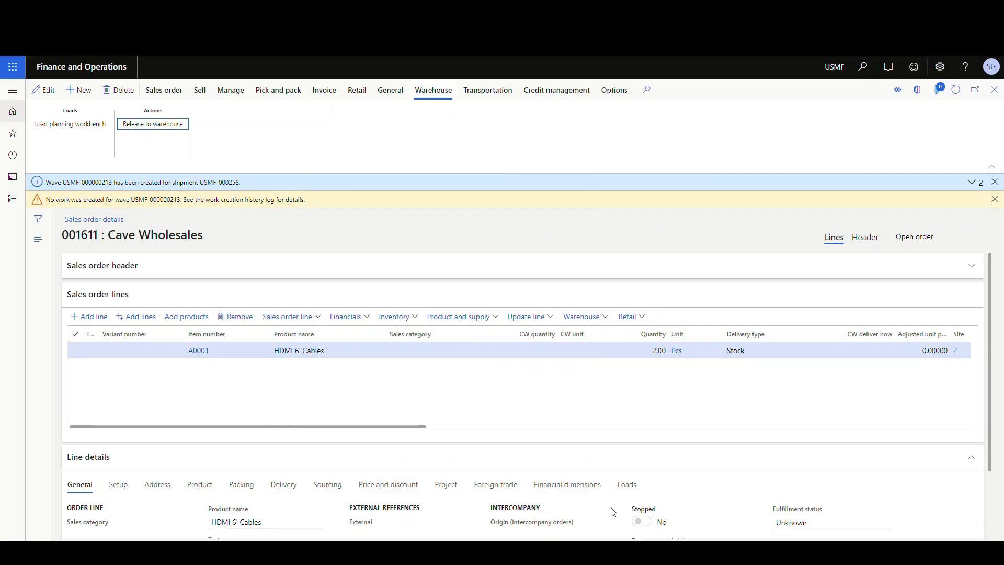
click(603, 318)
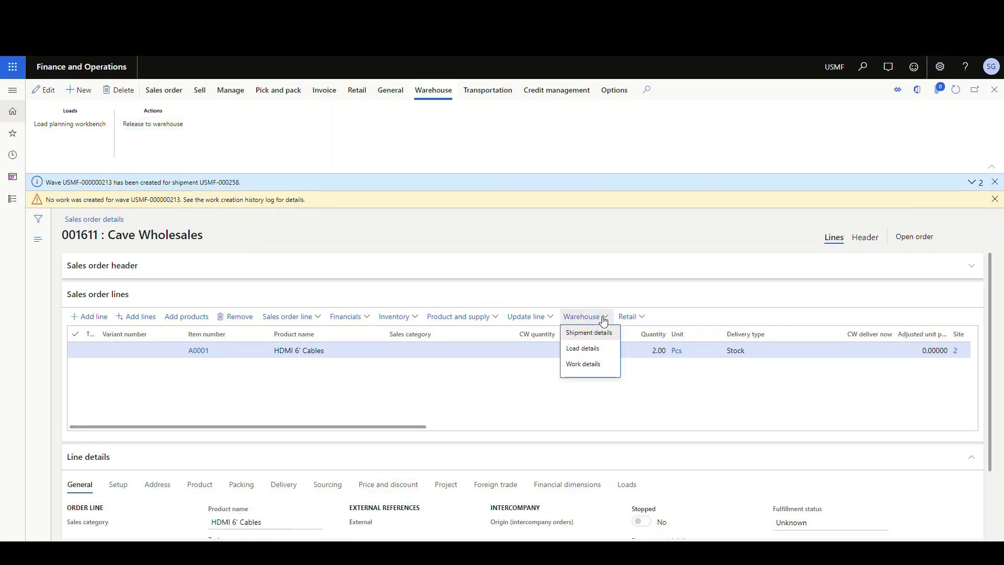
click(601, 332)
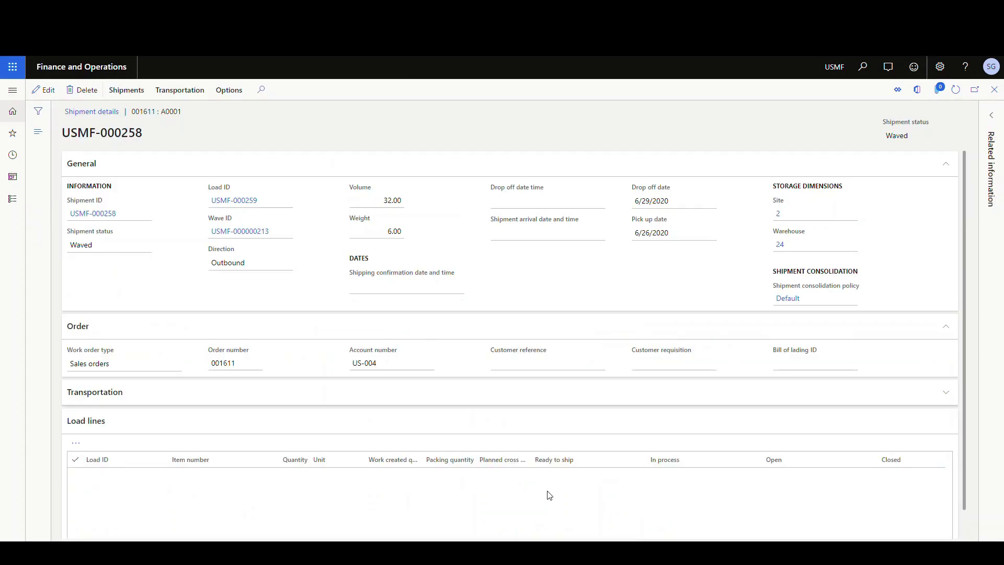
scroll(336, 378, down, 2)
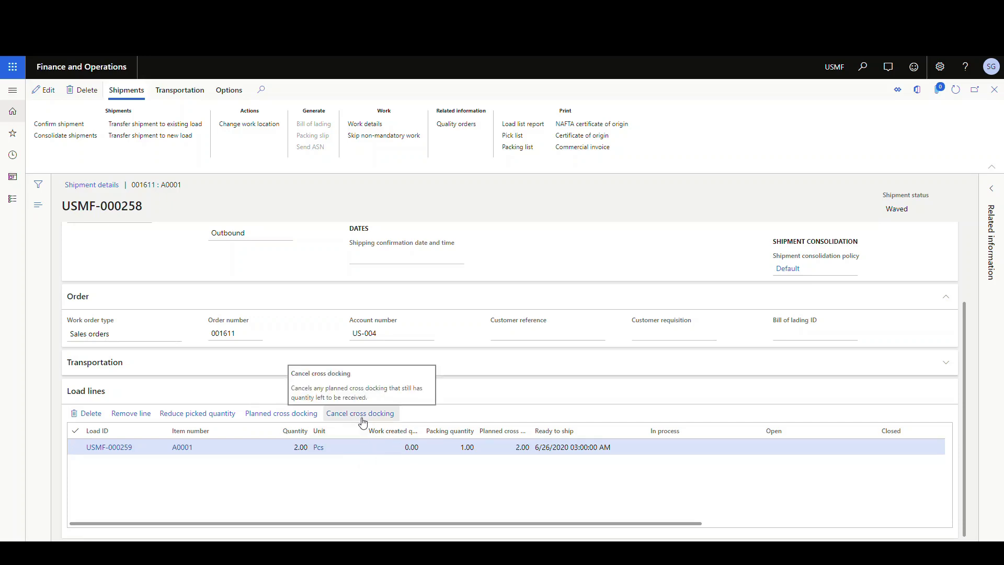
click(275, 414)
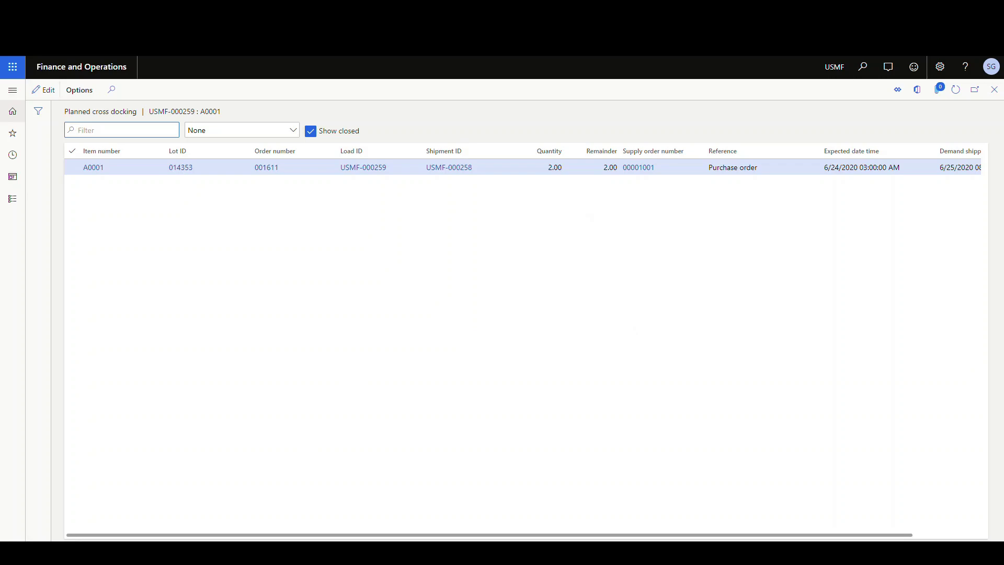
Switch to the Warehousing mobile app, start an inbound Purchase Receive and enter the purchase order number.
click(216, 553)
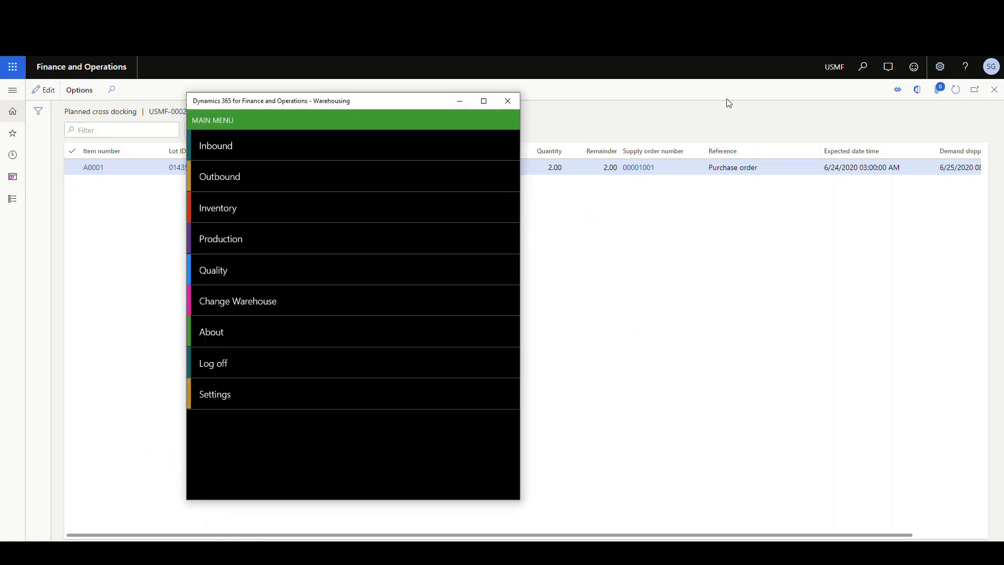
click(221, 150)
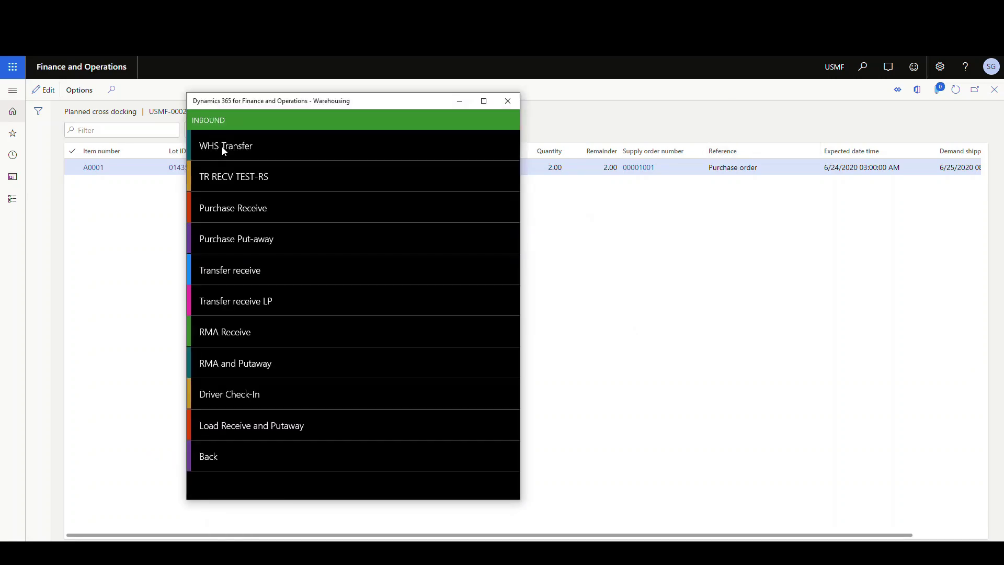
click(228, 207)
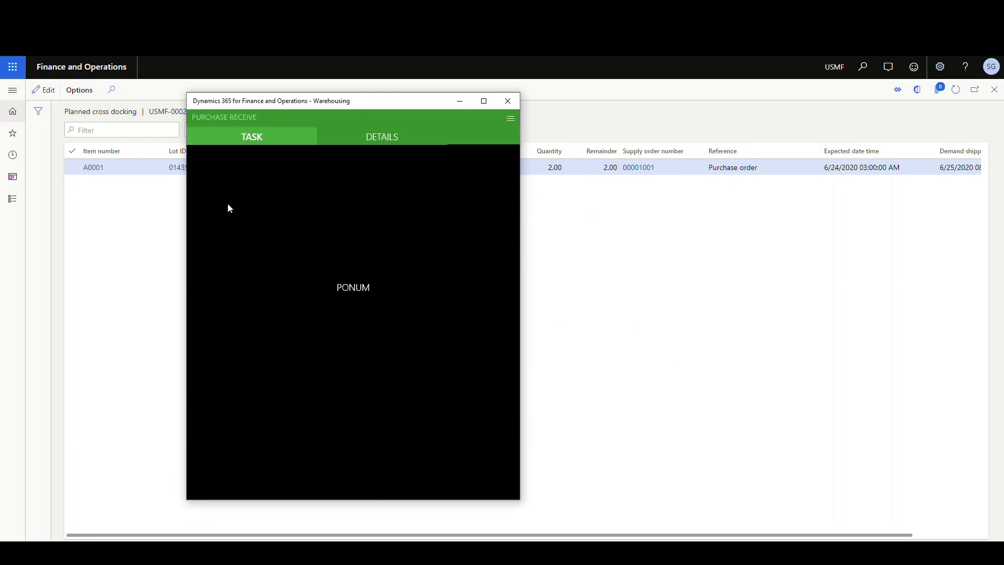
click(375, 309)
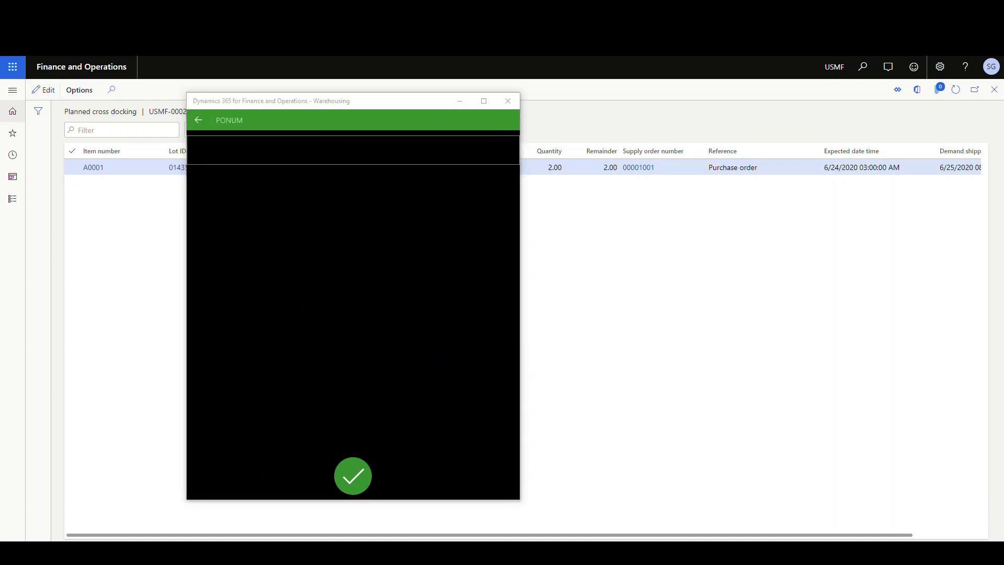
click(268, 155)
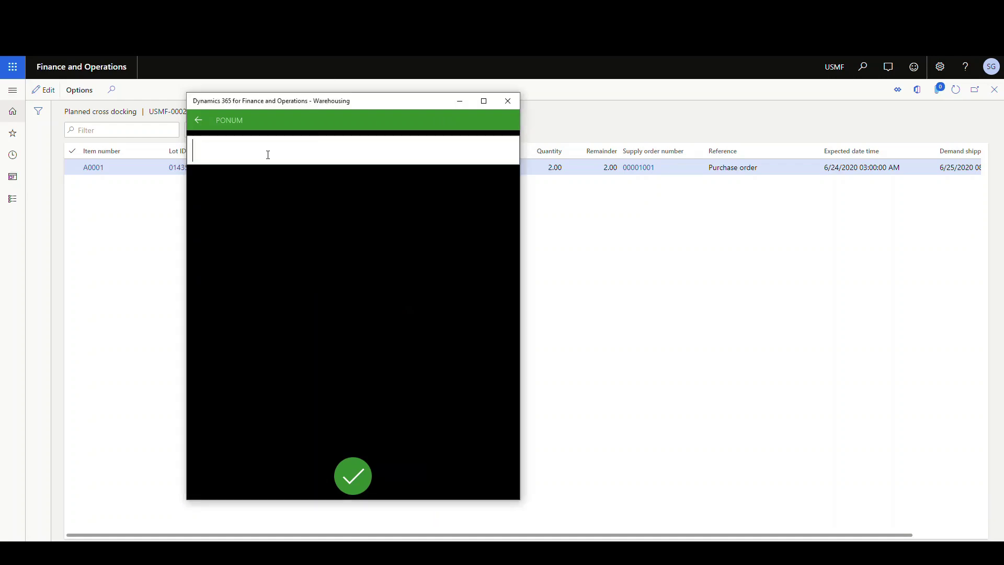
text(00001001)
click(353, 476)
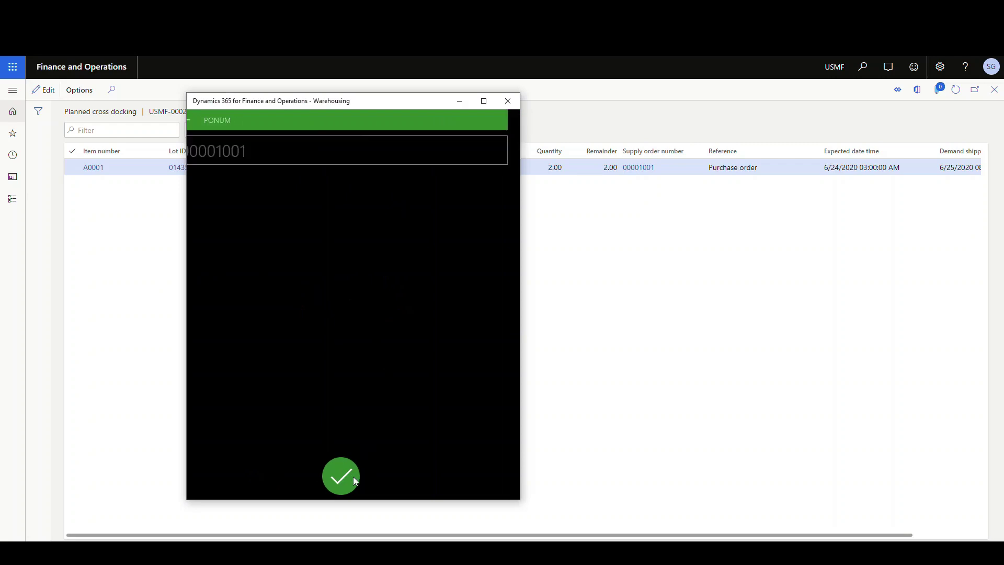
Enter A0001 as the item to receive.
click(353, 302)
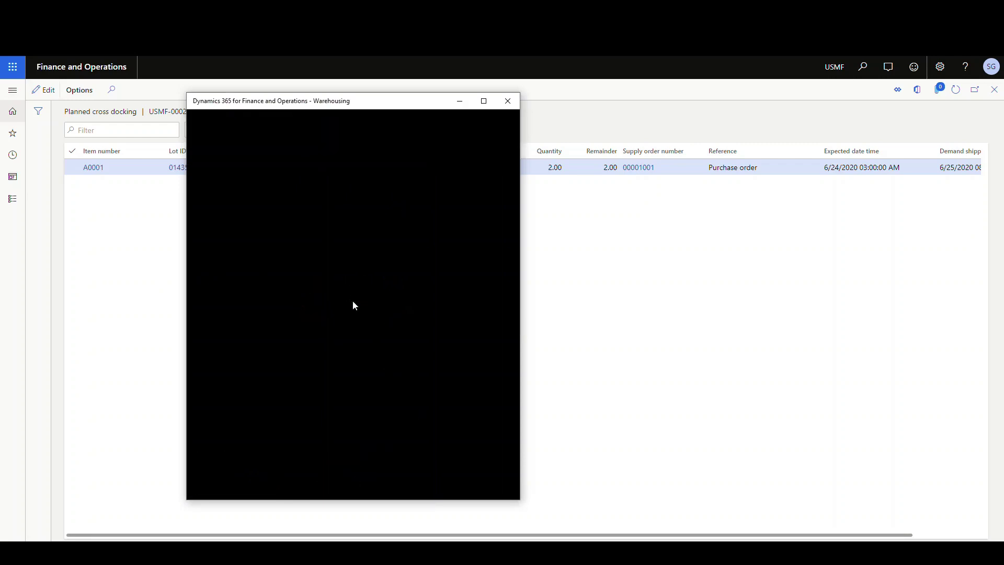
text(a00)
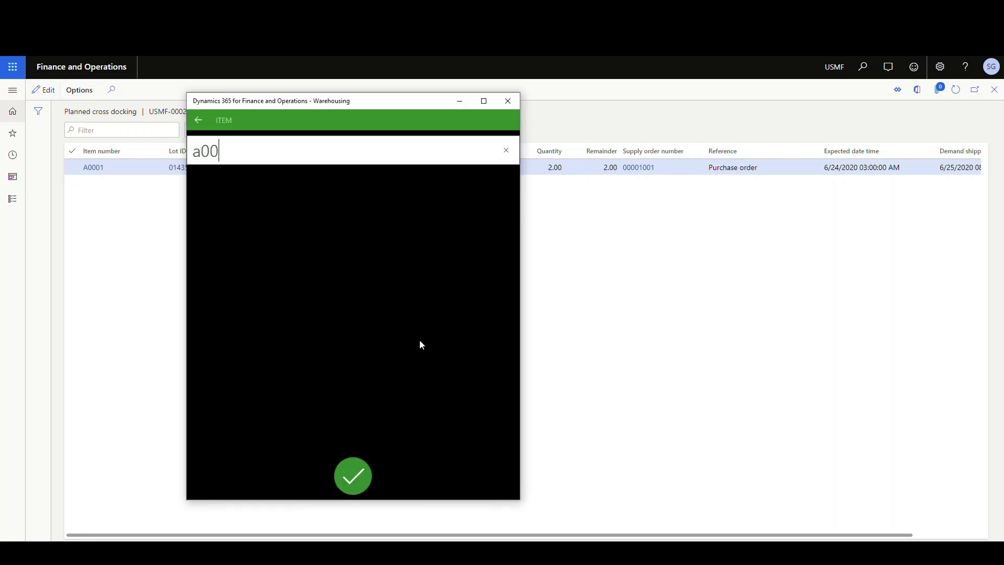
text(01)
key(Return)
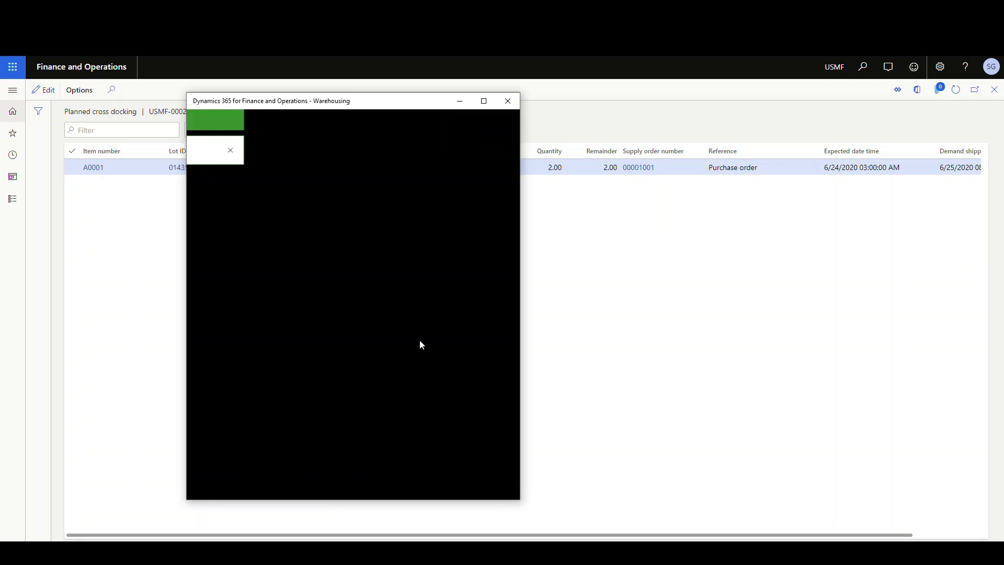
Set the received quantity to 10 and confirm the receipt of the item in pcs.
click(350, 291)
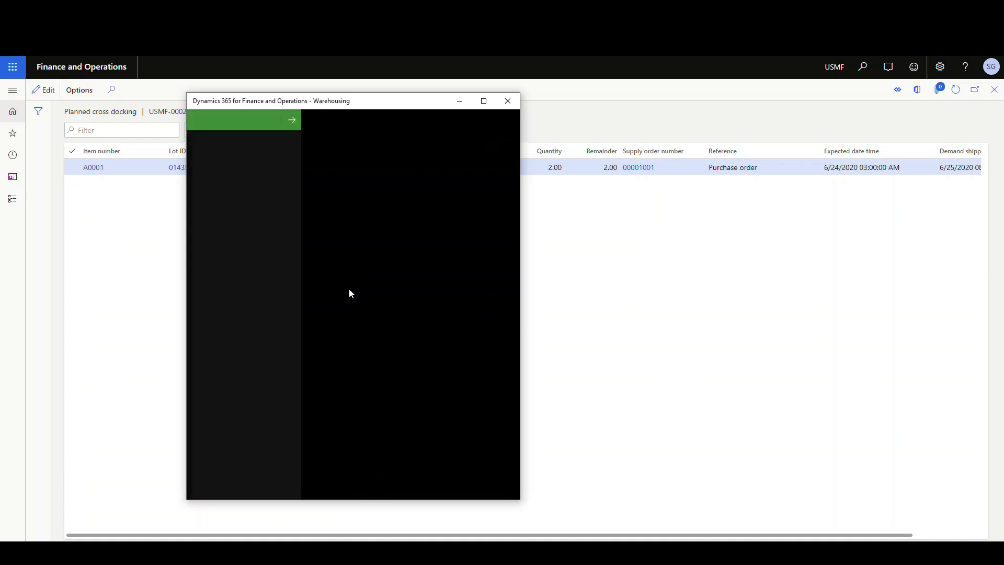
click(235, 377)
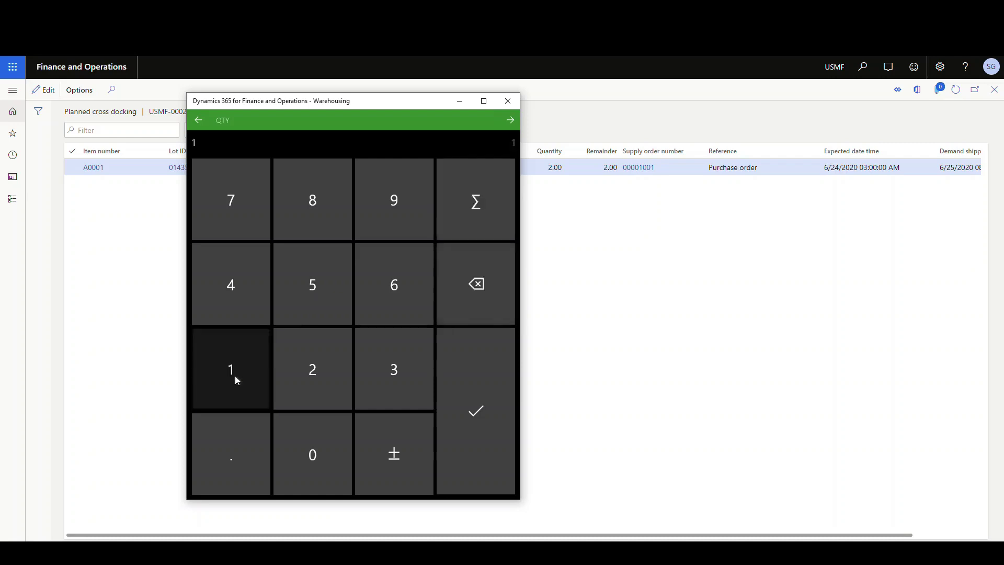
click(289, 447)
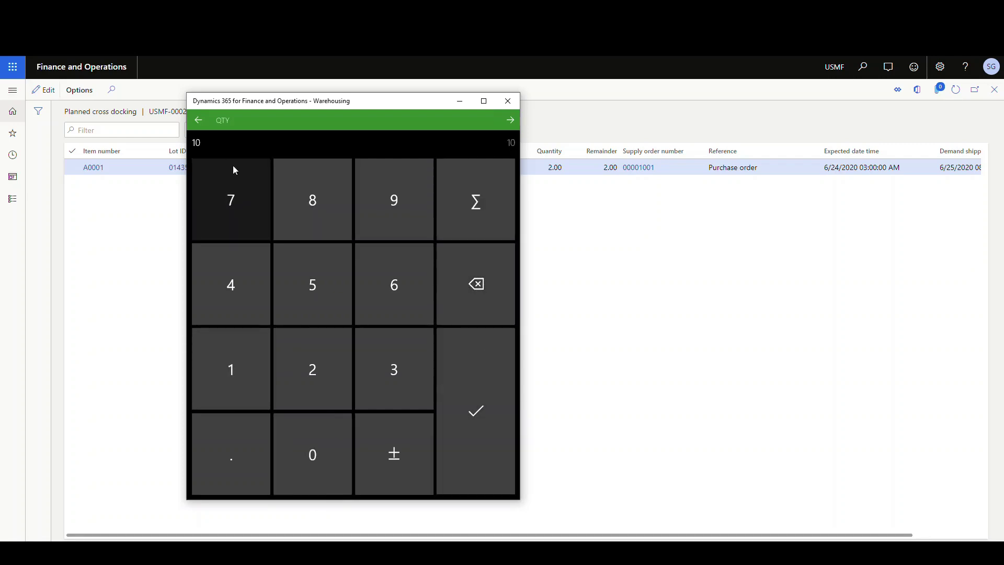
click(480, 439)
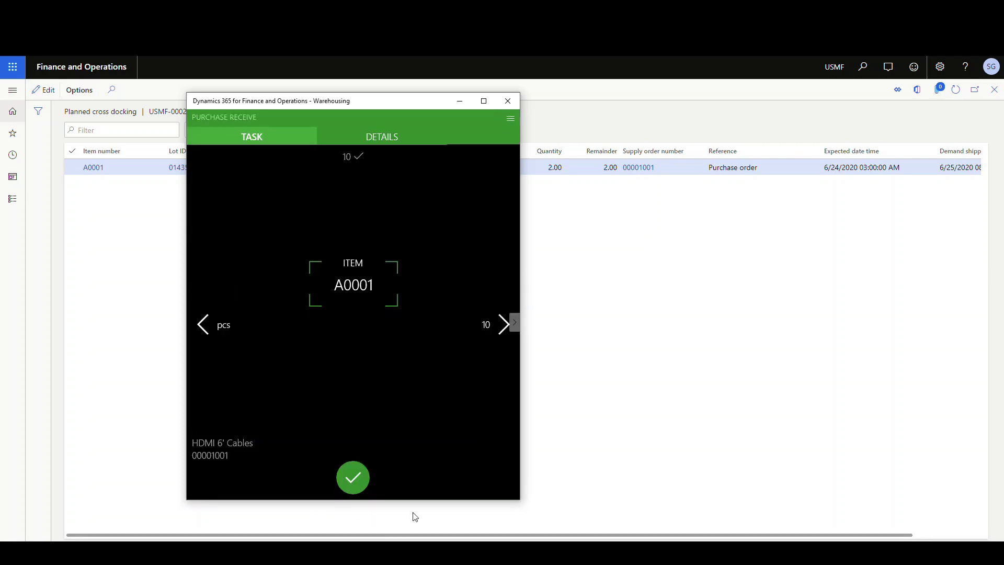
key(Return)
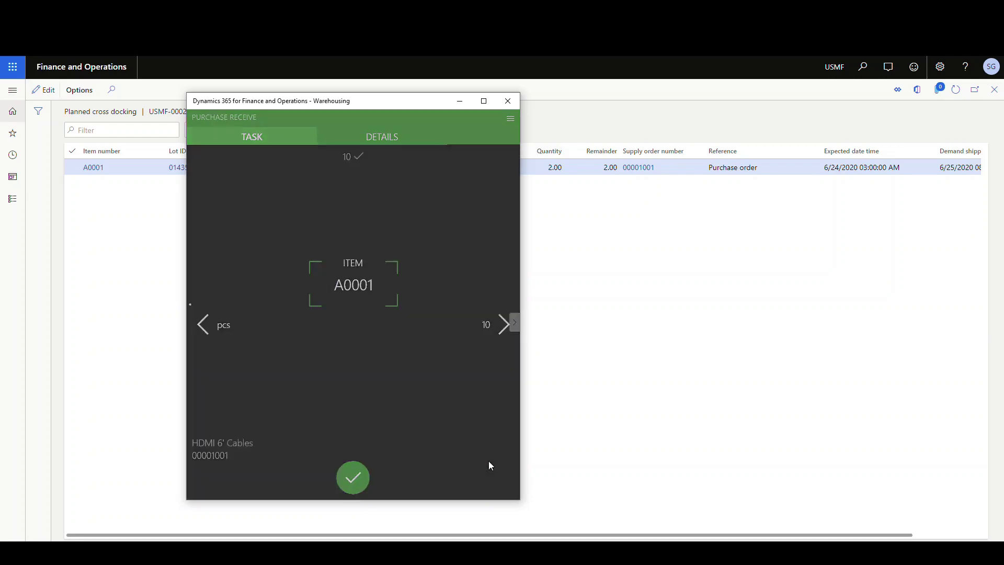
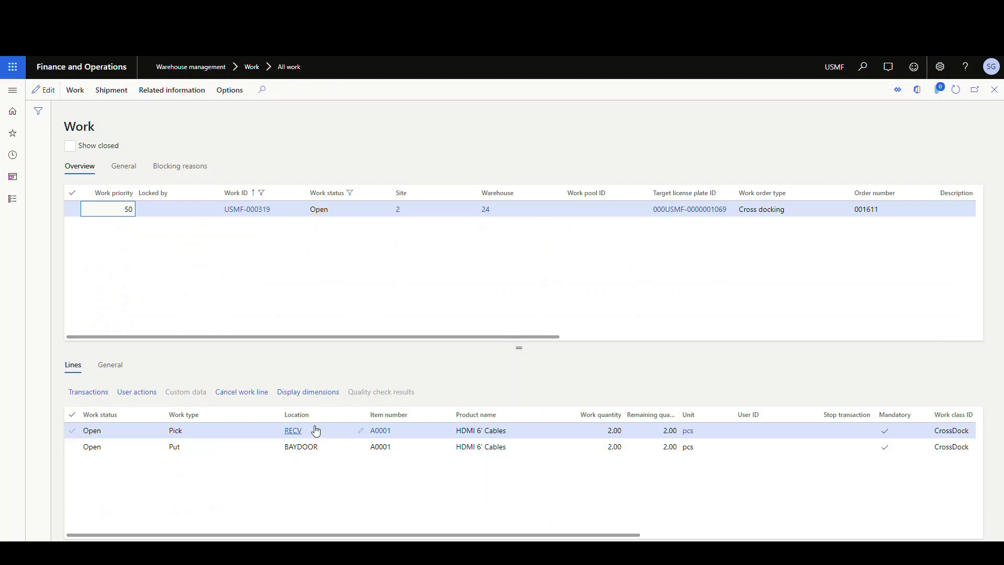
Review the pick and put lines of the cross docking work and the purchase order work for the received item.
mouse_move(321, 448)
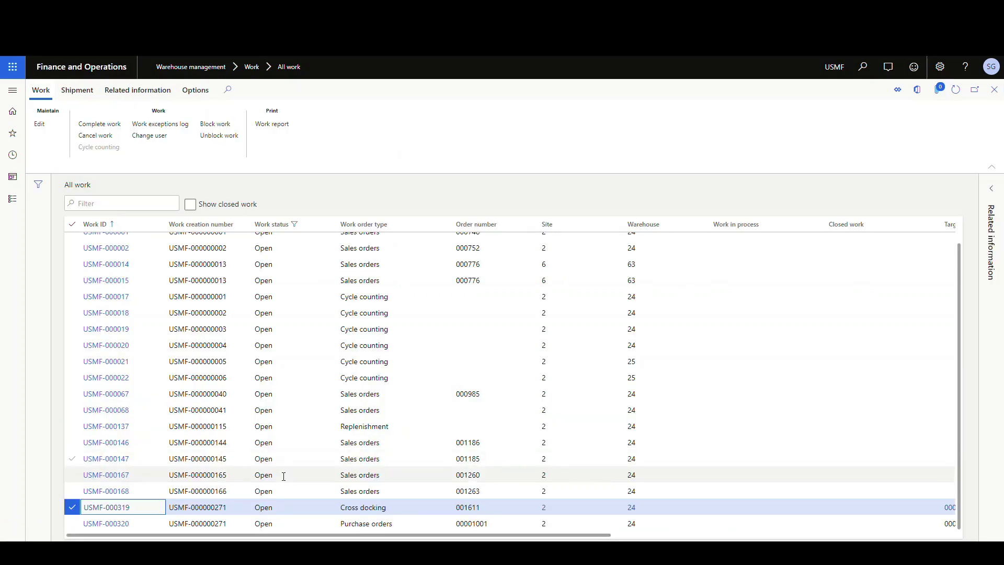
click(106, 523)
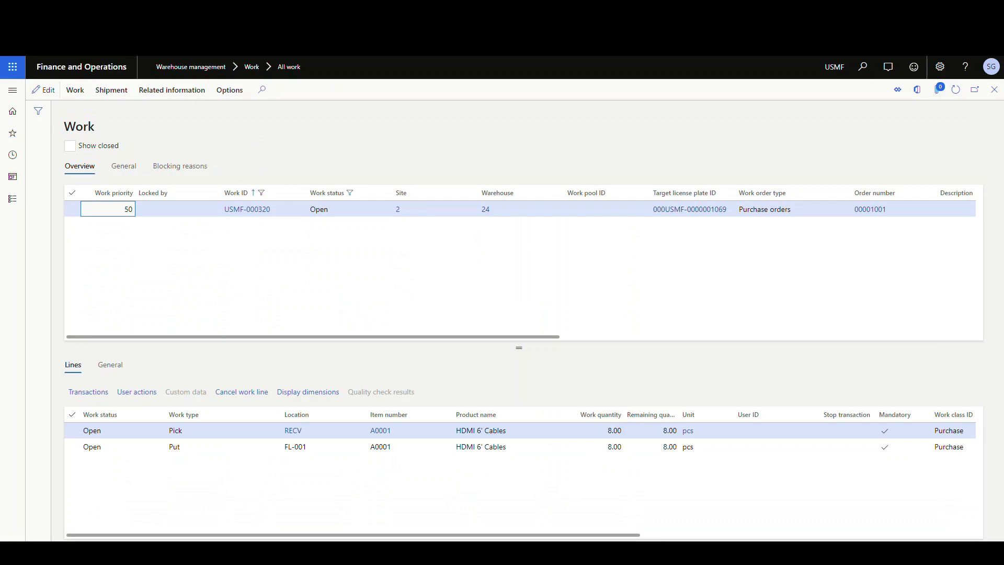
click(995, 91)
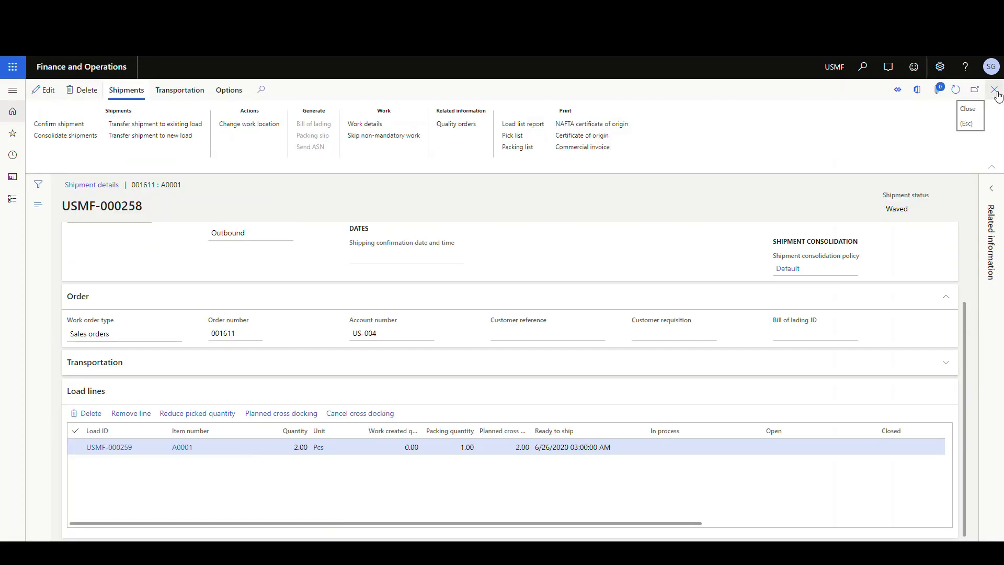
Return from the shipment details to the sales order and view the work details, ending at the list of all work.
click(995, 97)
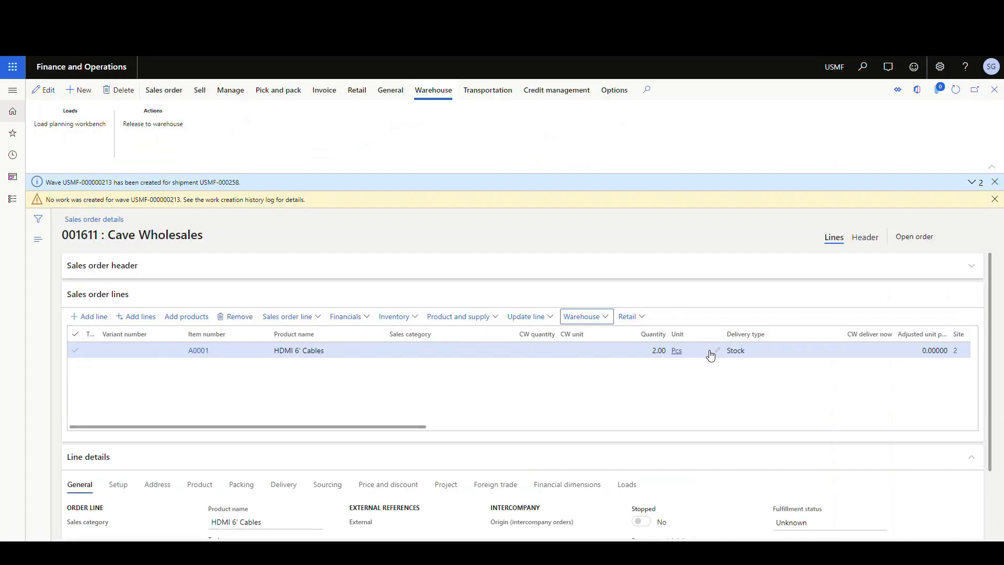
click(604, 317)
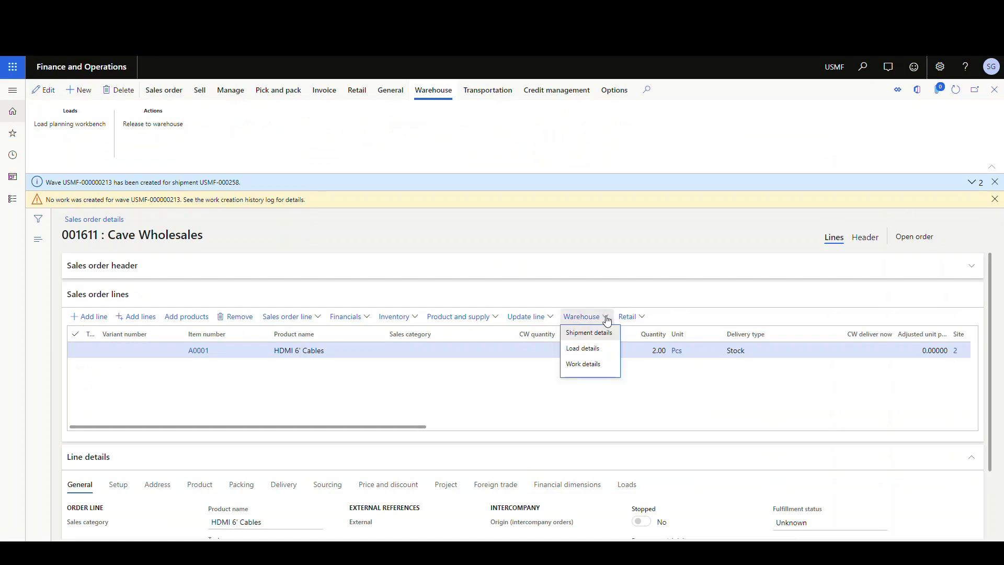
click(572, 369)
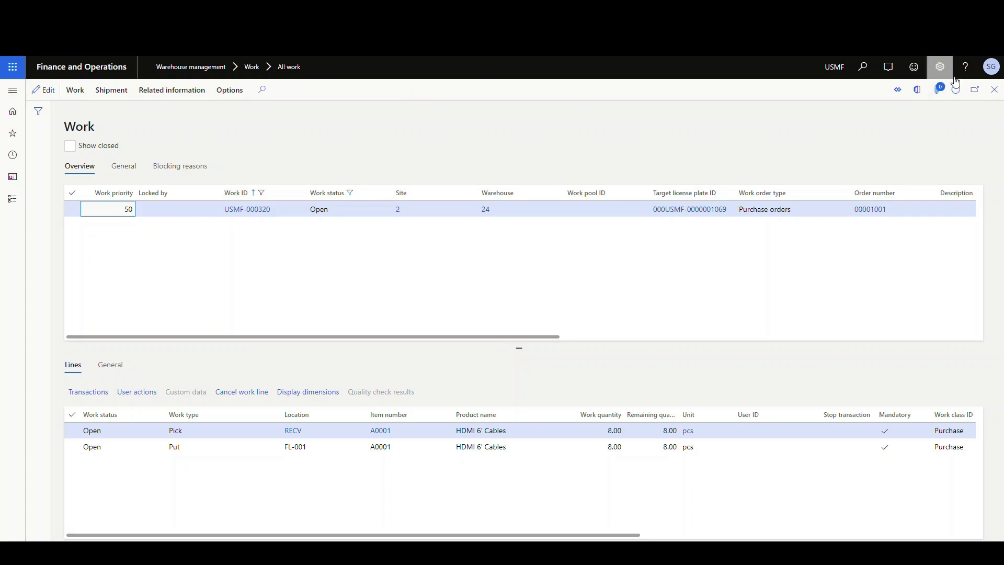
click(995, 93)
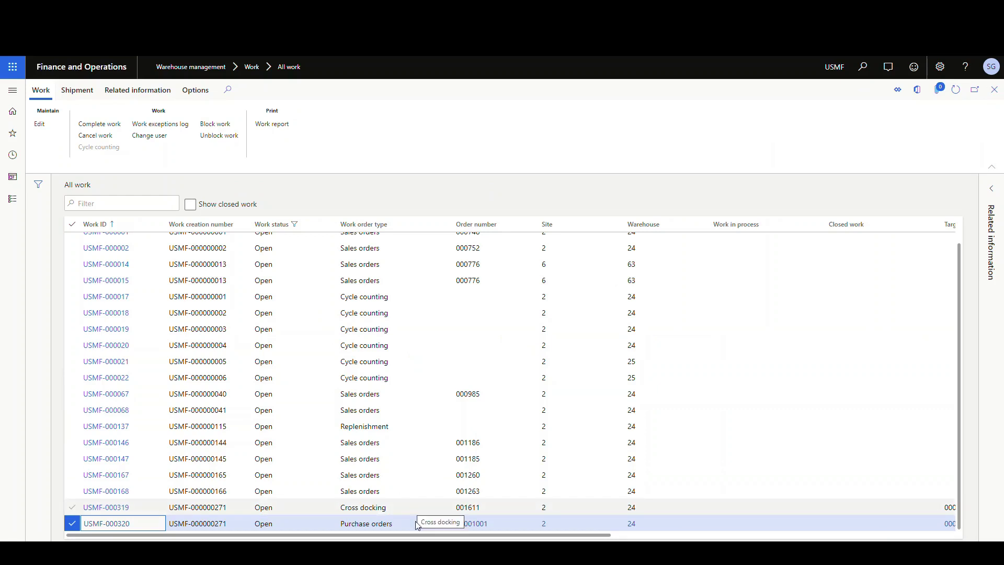
Copy the target license plate ID of the open cross docking work.
drag(413, 535, 531, 539)
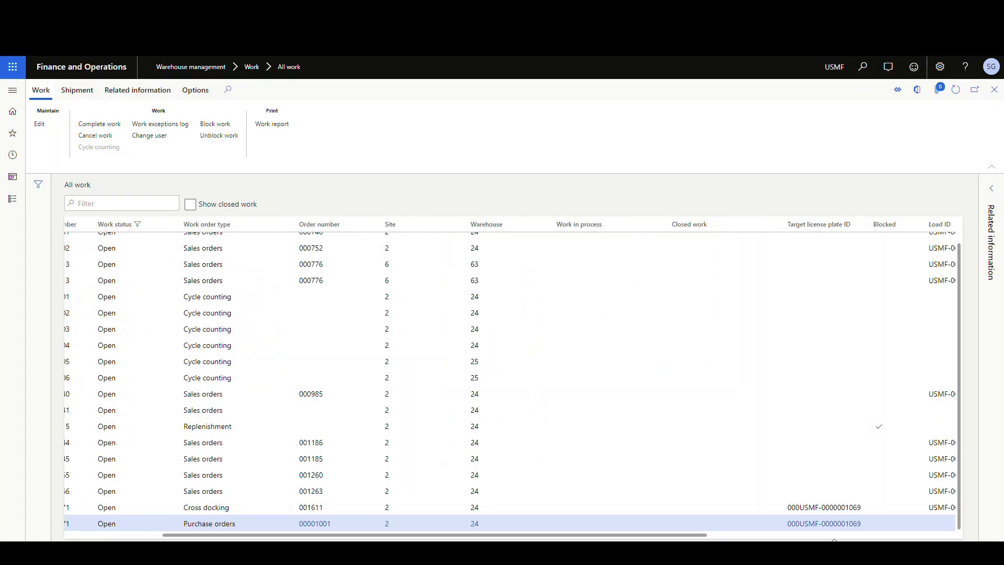
click(836, 507)
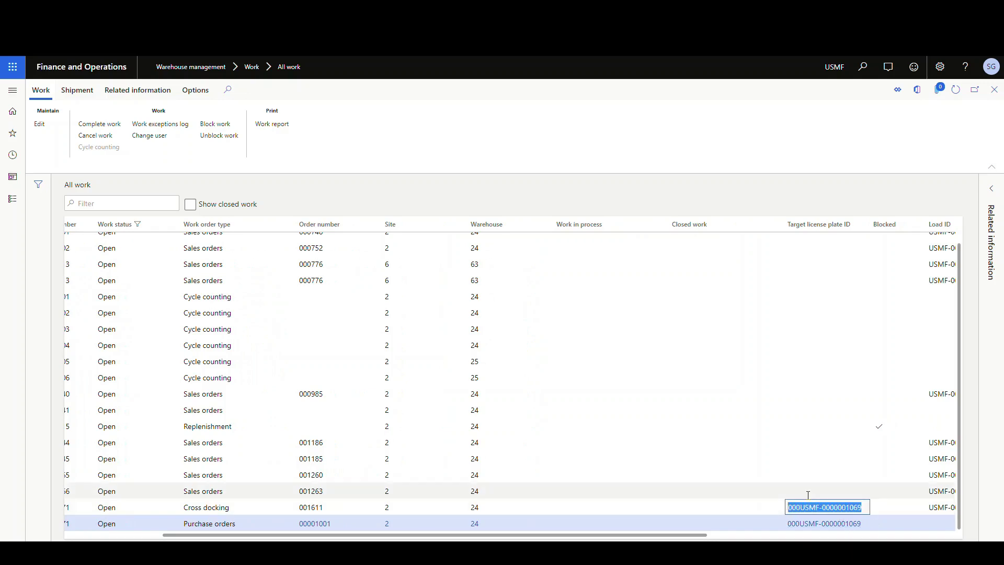
right_click(819, 506)
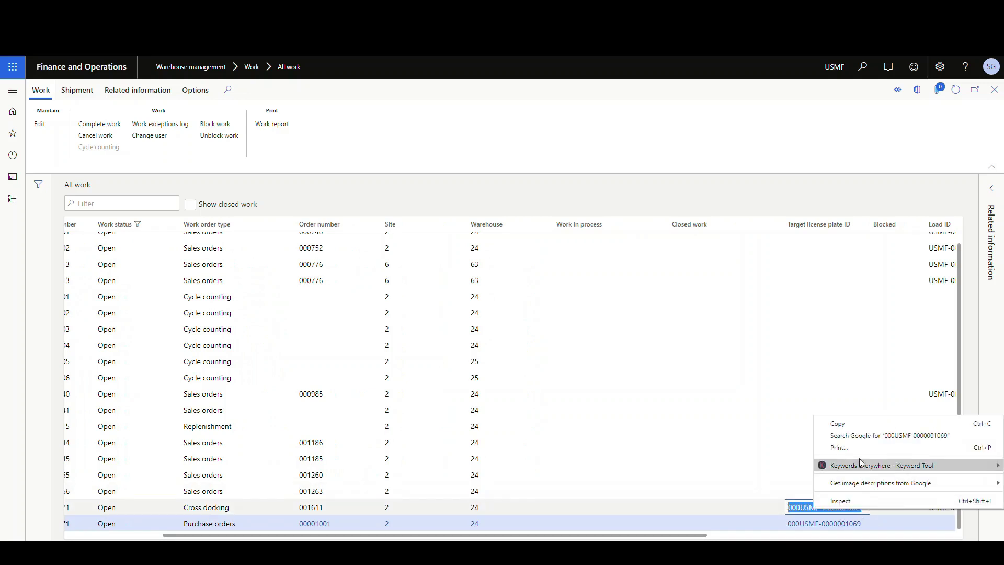
click(854, 422)
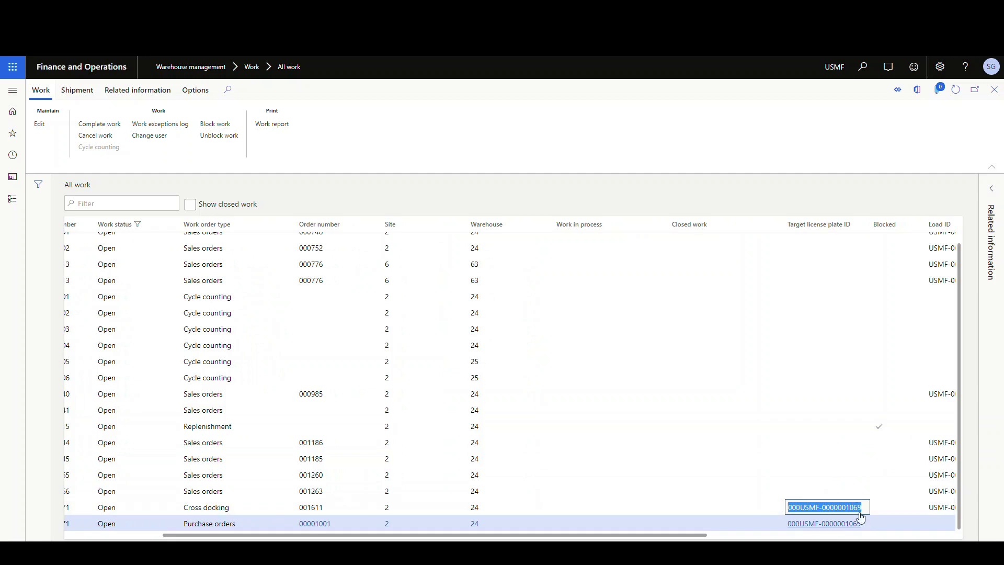
mouse_move(830, 514)
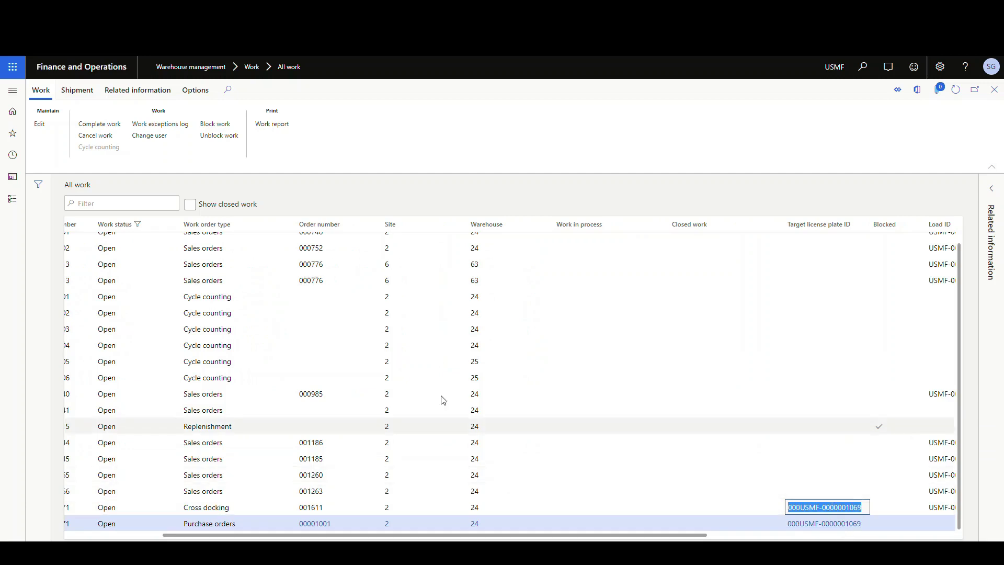
key(alt+Tab)
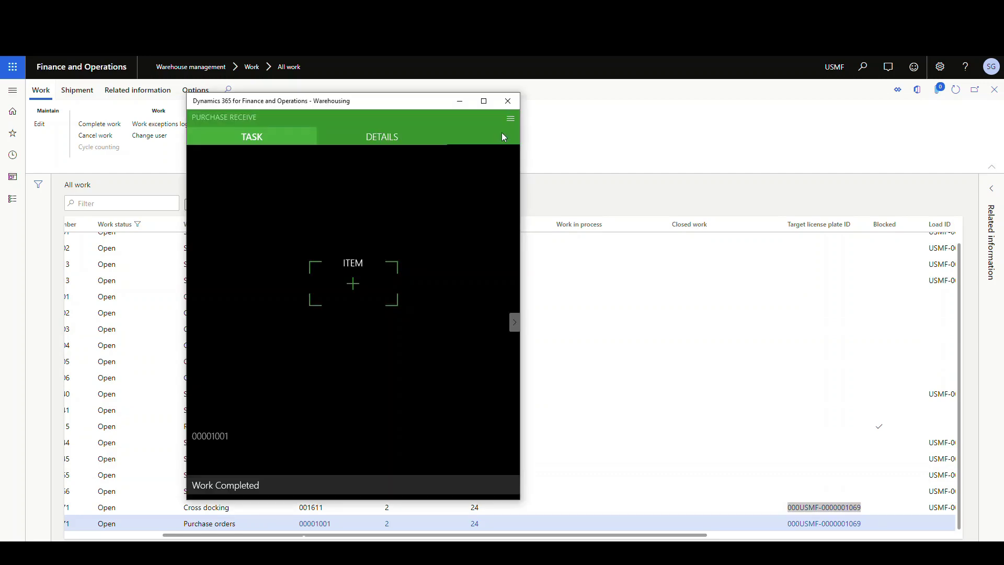
click(512, 120)
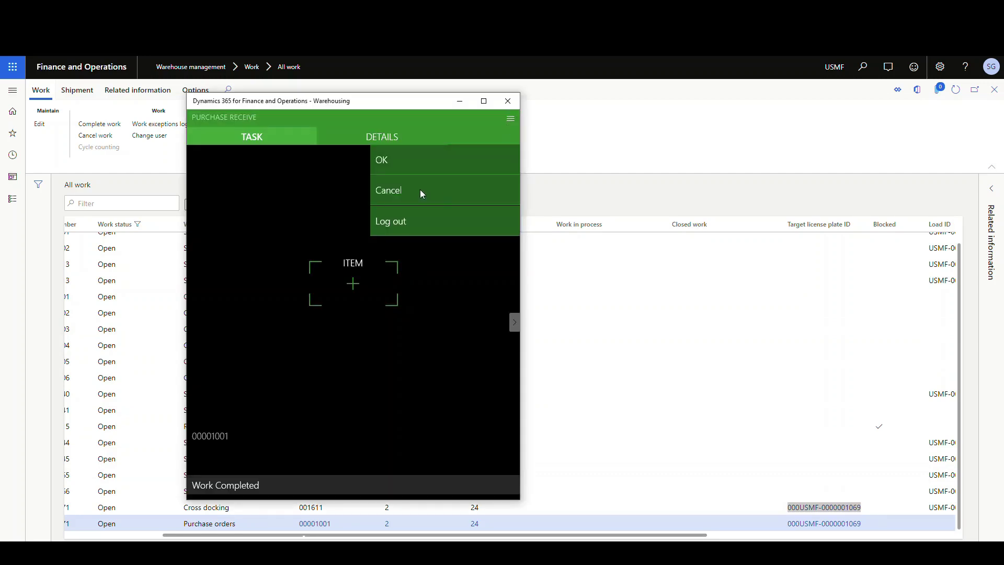
click(392, 224)
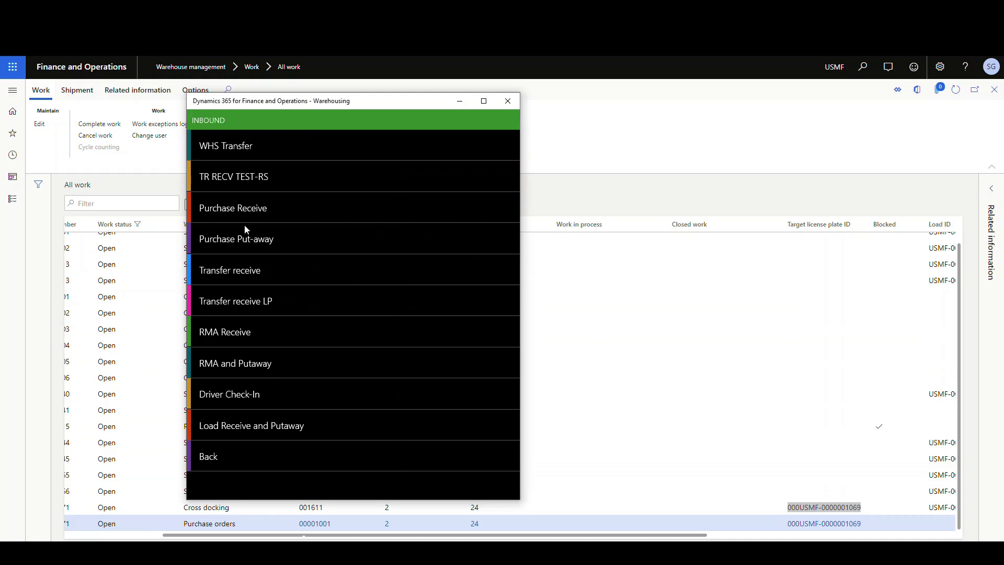
click(254, 251)
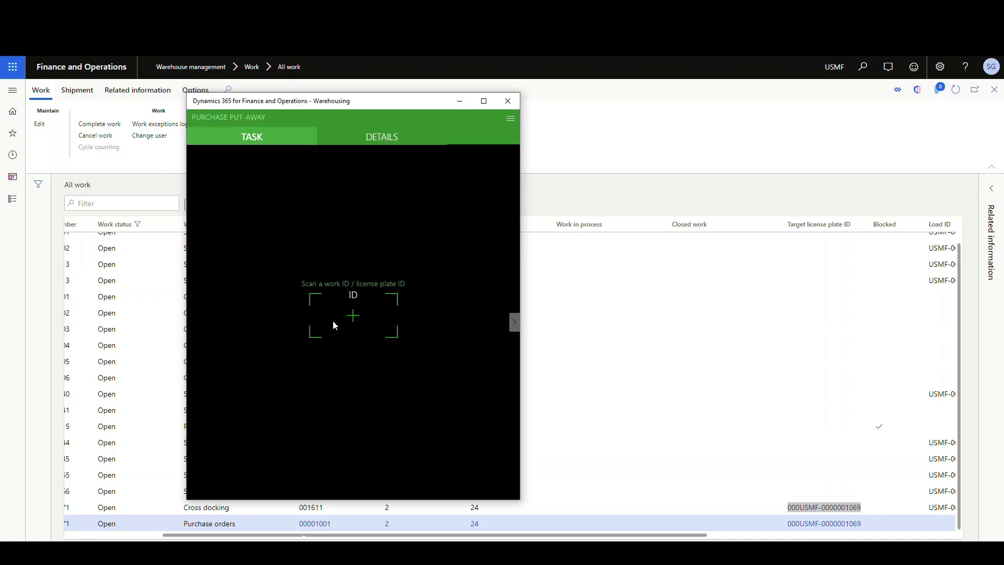
click(355, 324)
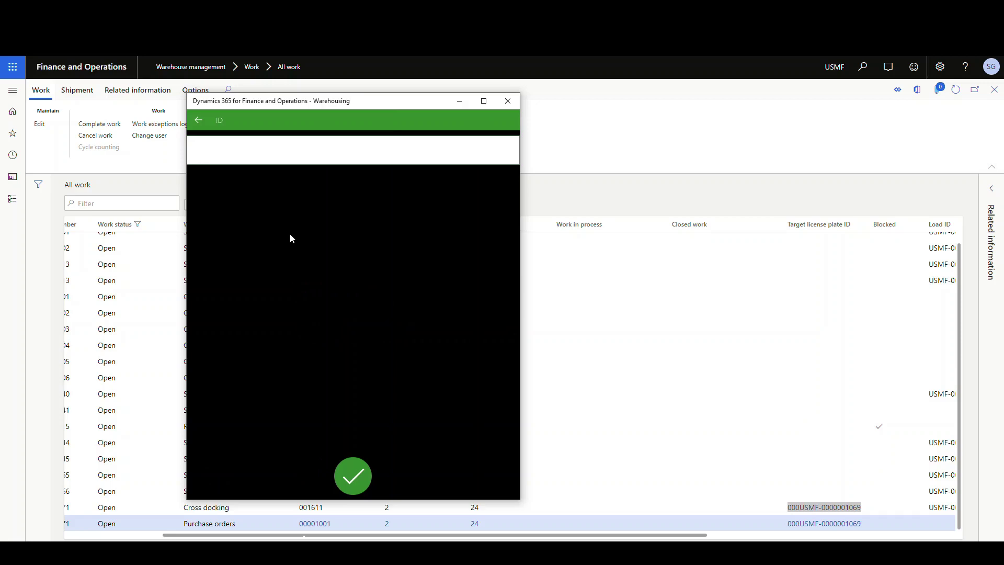
key(ctrl+v)
click(354, 471)
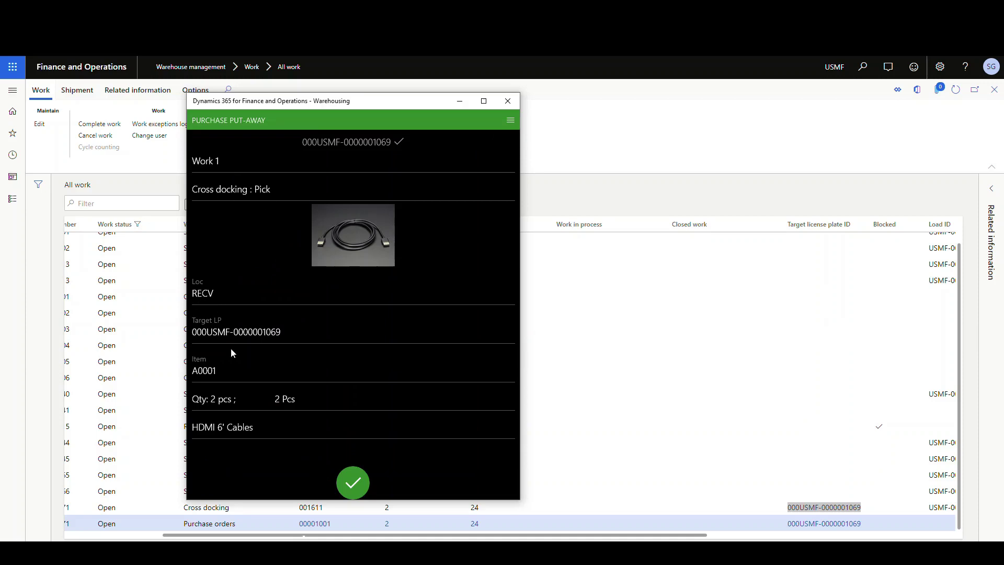
click(359, 478)
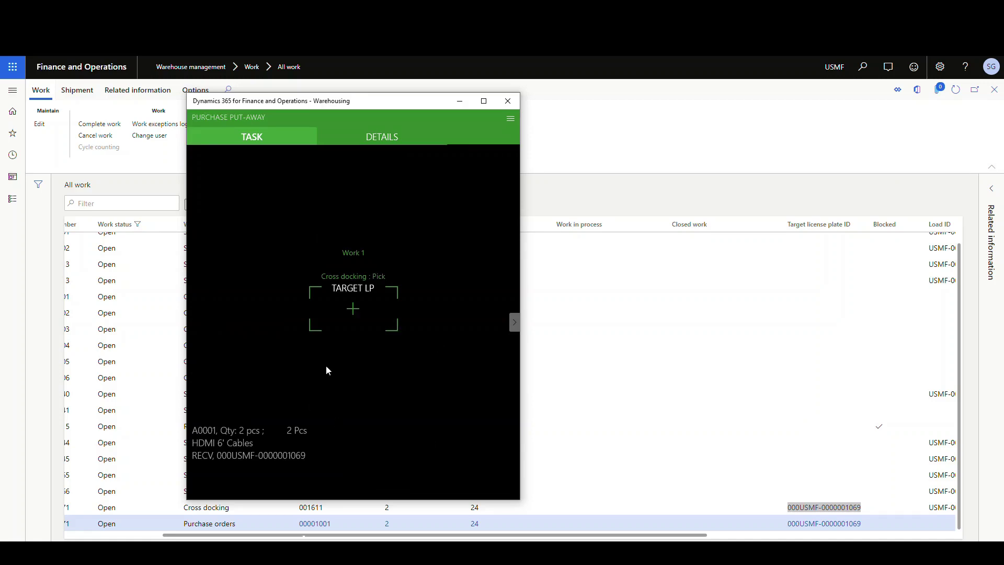
click(356, 297)
key(ctrl+v)
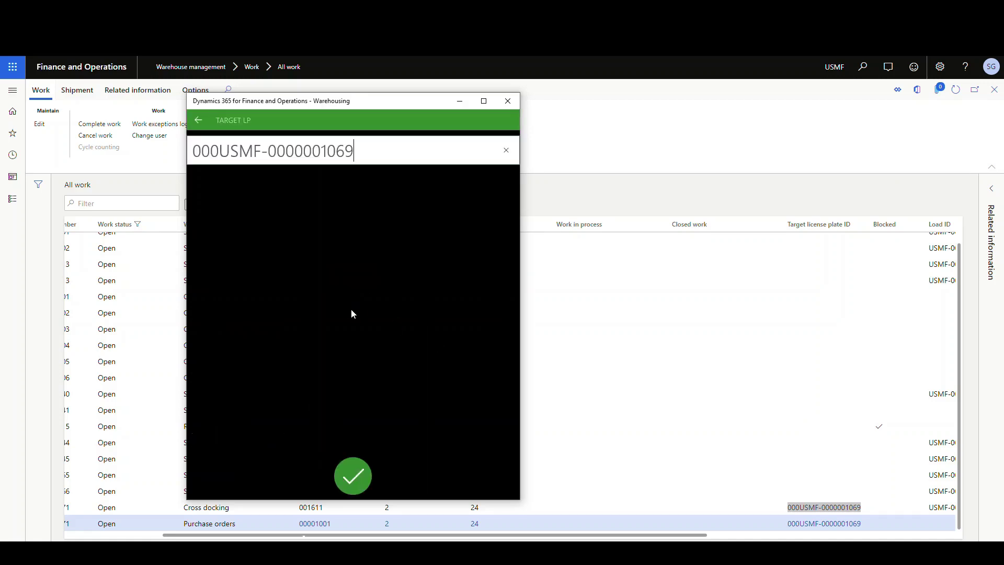
click(356, 479)
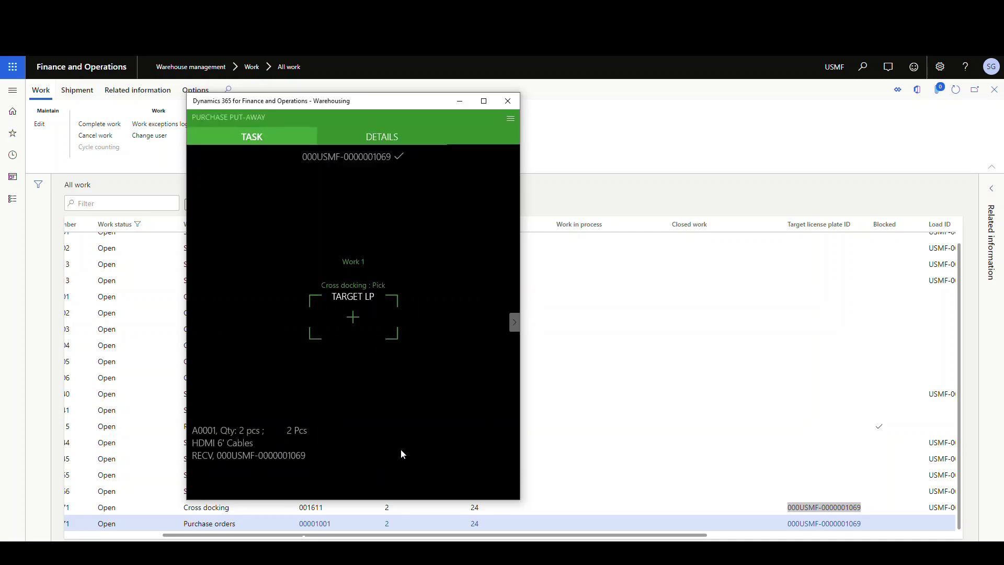
Enter a new target license plate for the cross docking pick, made of a first name followed by Test1.
click(354, 327)
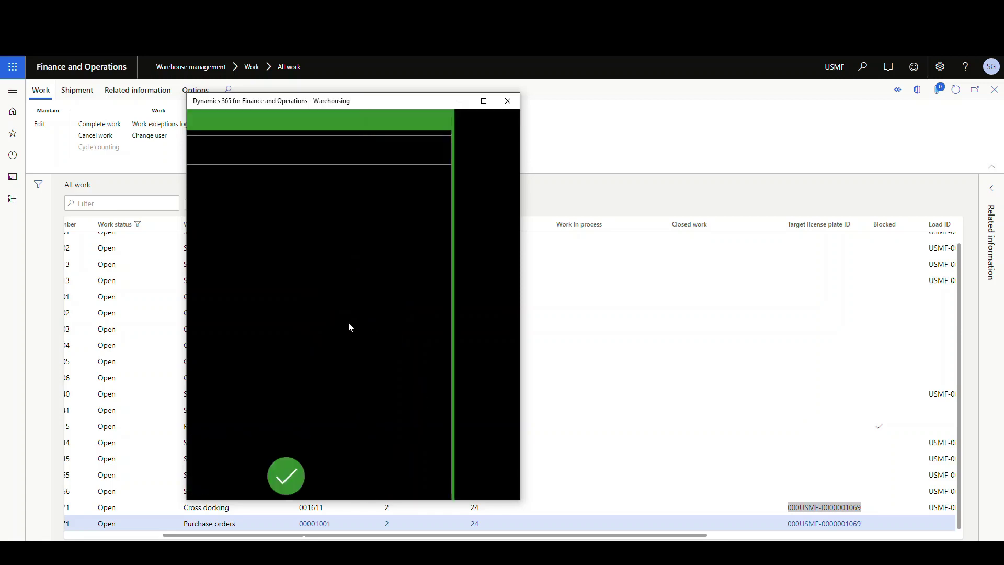
text(Sco)
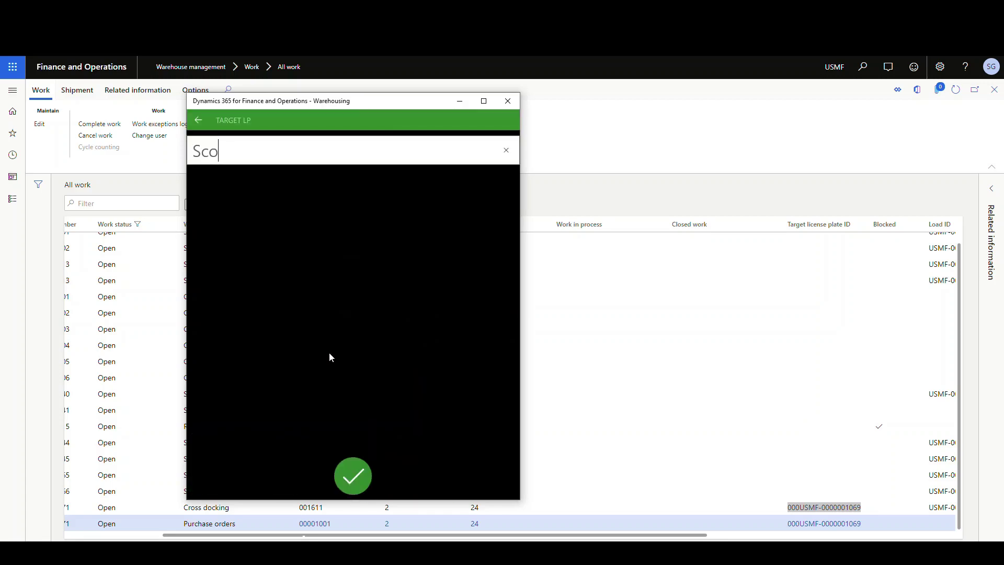
text(ttTest1)
click(346, 473)
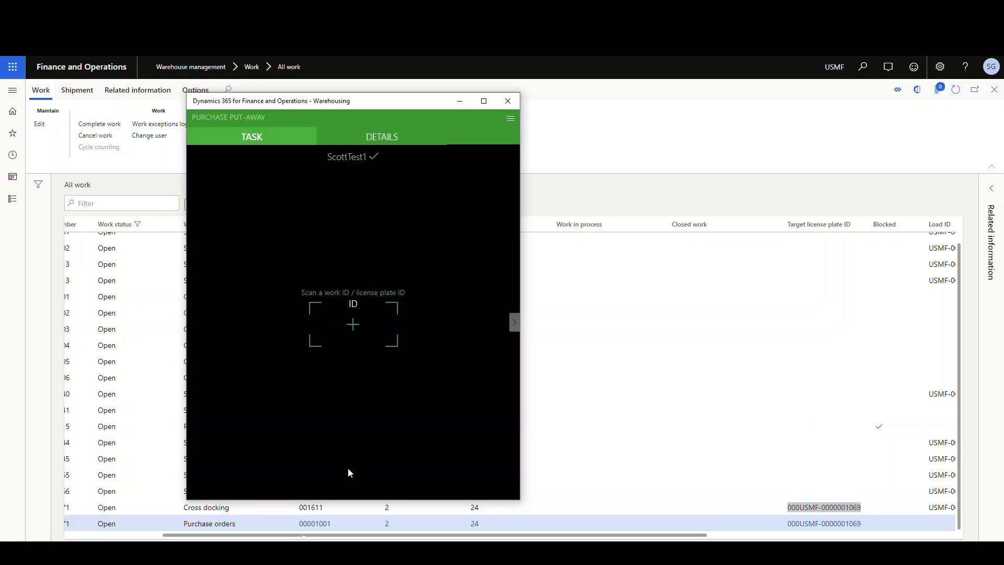
Finish picking and confirm the cross docking put of item A0001 at BAYDOOR.
click(511, 119)
click(419, 158)
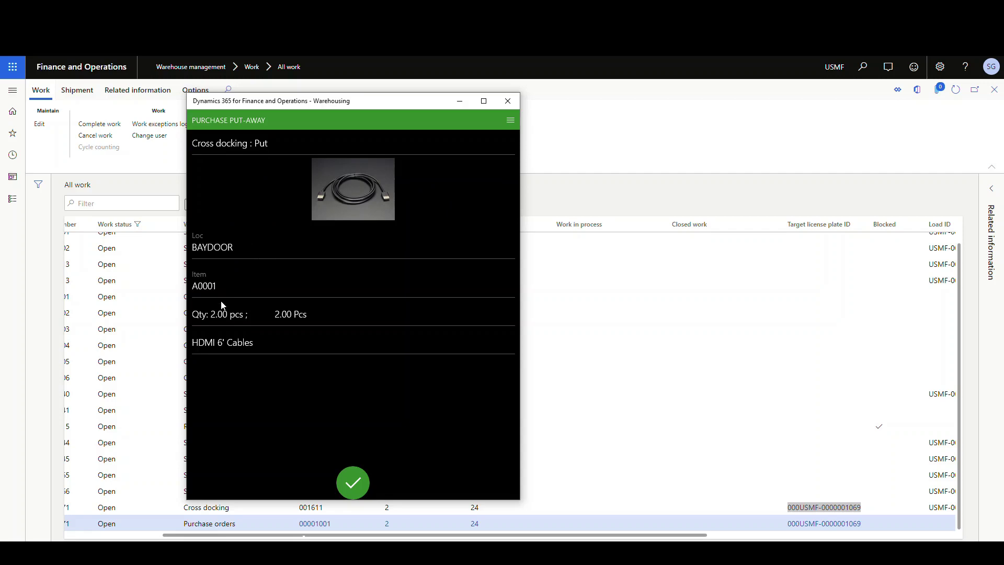
click(358, 479)
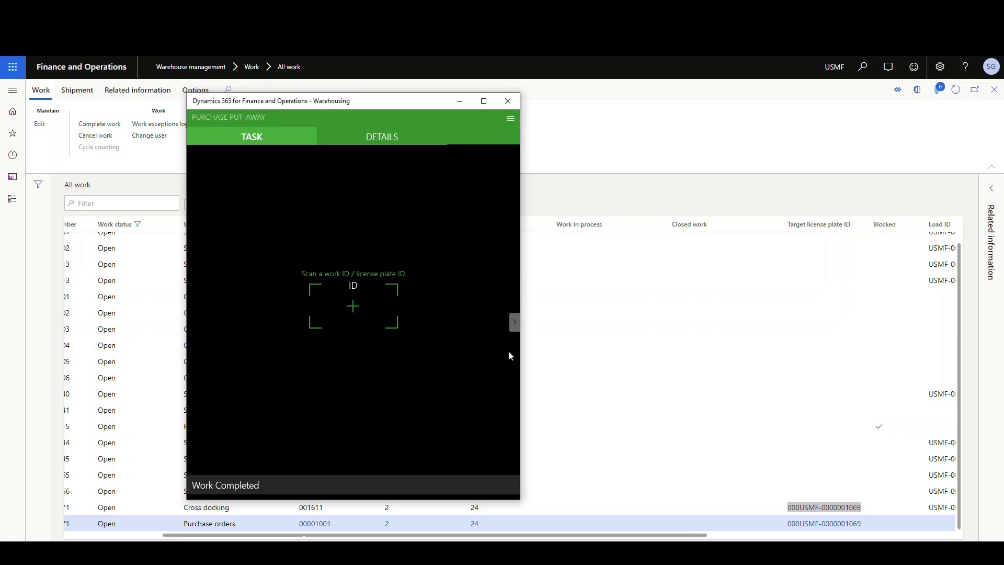
Switch back to Finance and Operations, refresh the list of all work and include closed work.
click(755, 132)
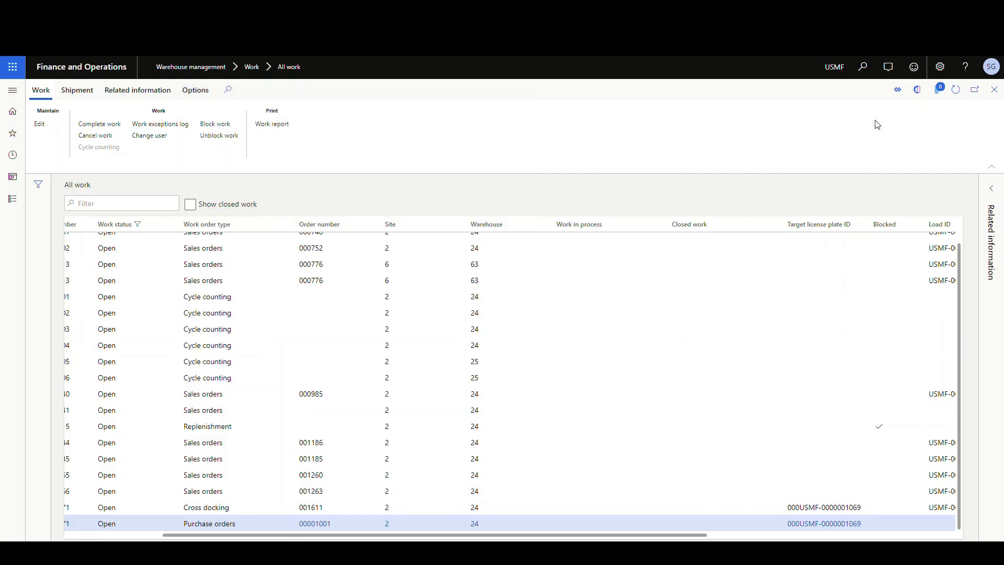
click(956, 96)
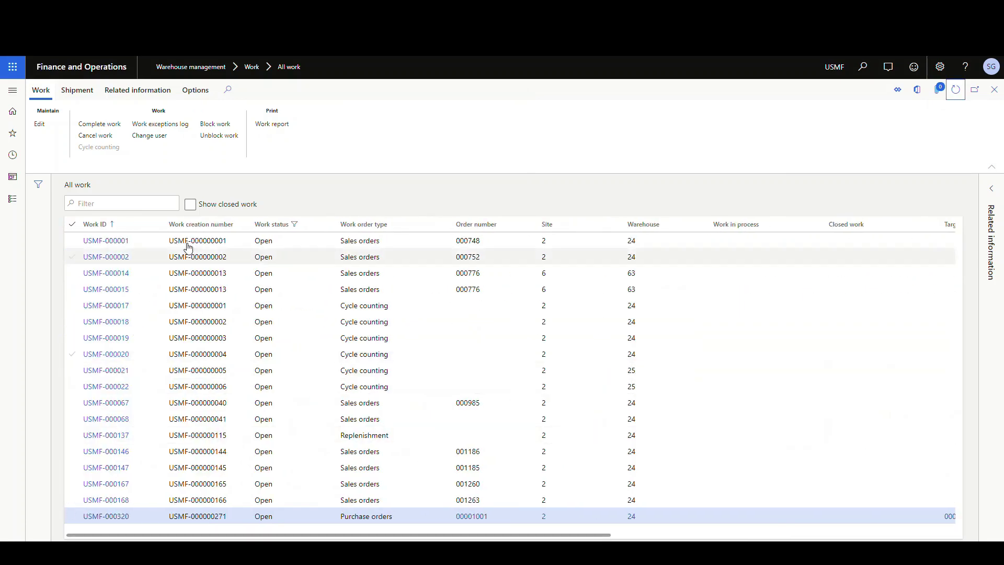
click(190, 205)
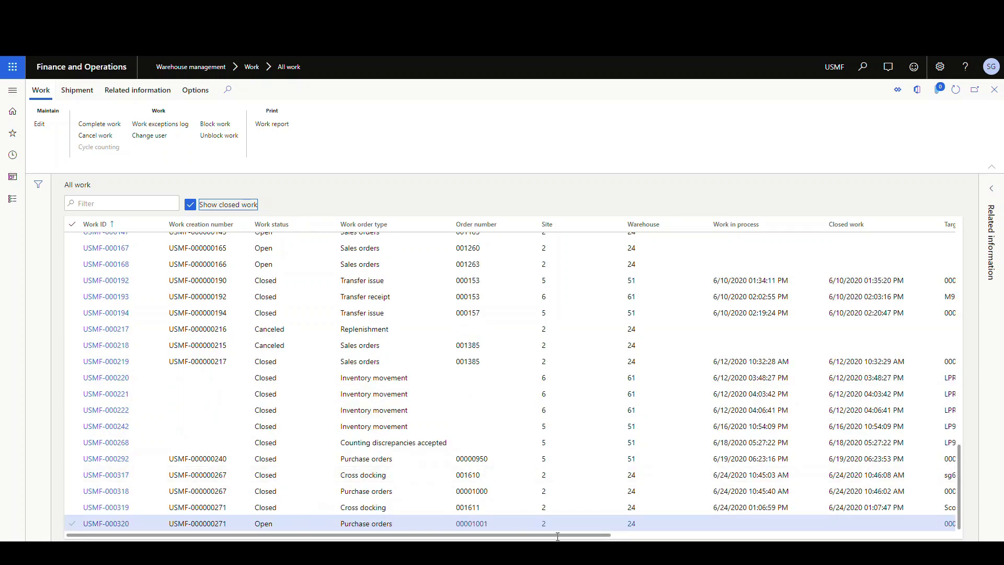
Copy the target license plate ID of the open purchase order work USMF-000320.
drag(407, 534, 584, 535)
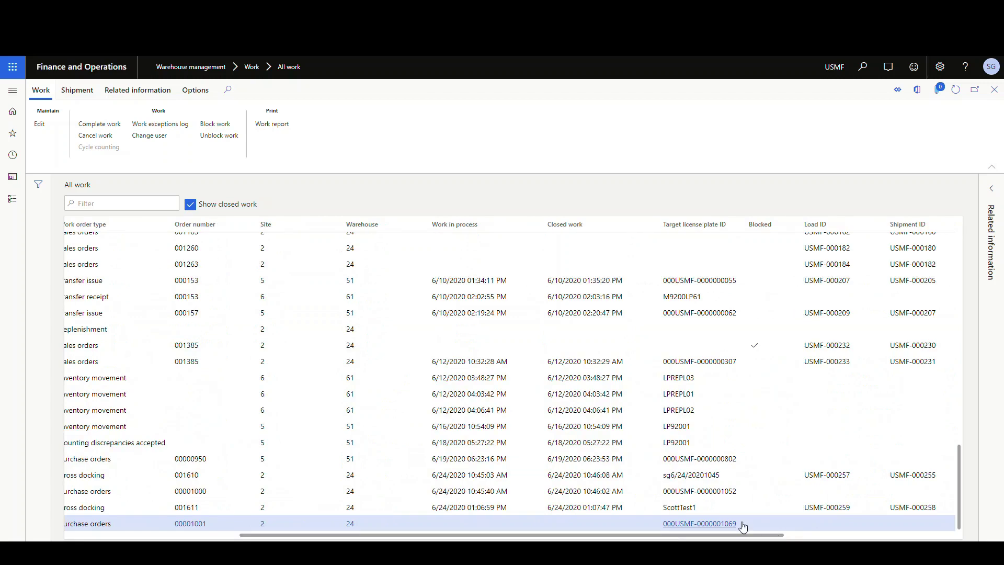
drag(739, 523, 675, 524)
click(738, 525)
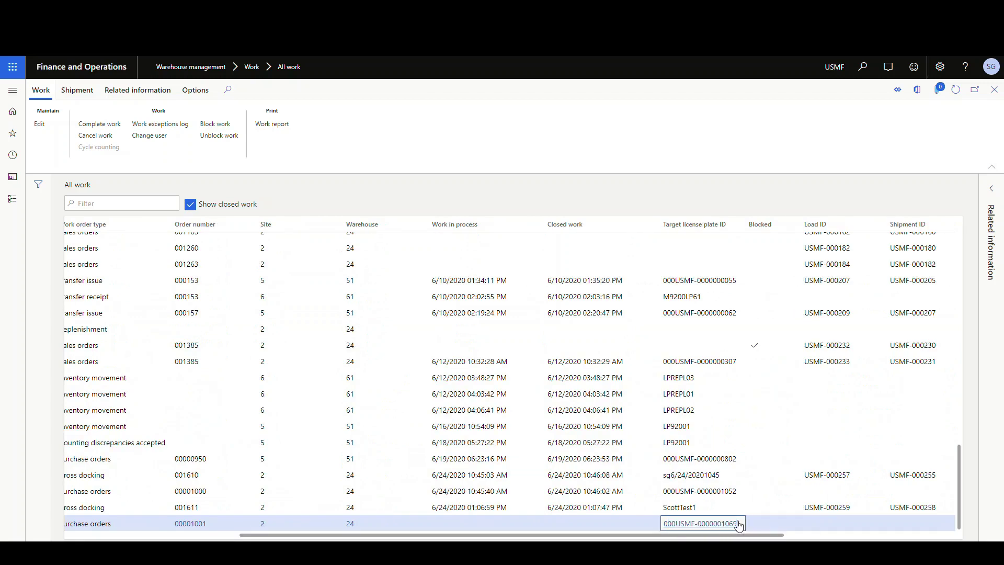
key(ctrl+a)
click(739, 524)
key(ctrl+a)
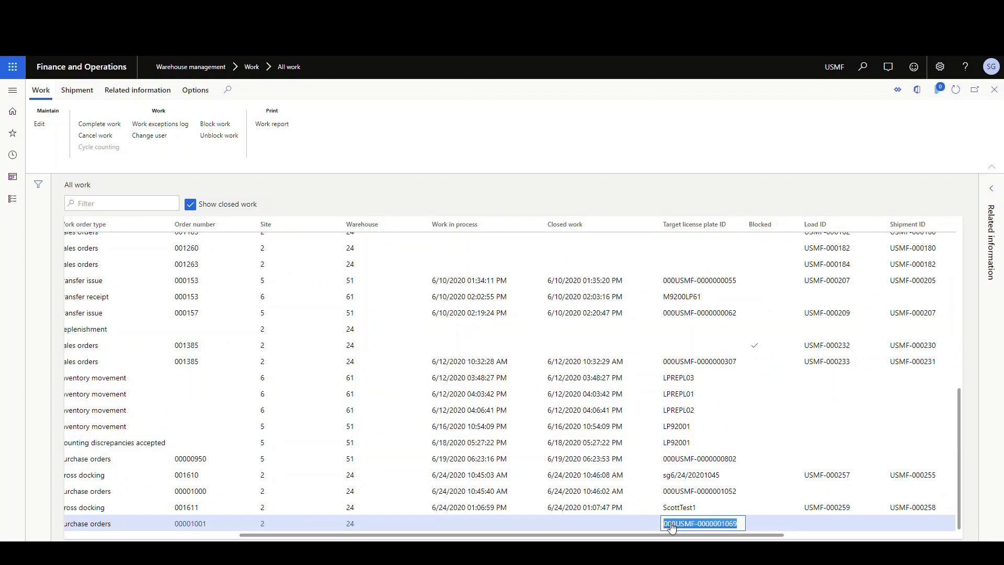
right_click(672, 525)
click(700, 439)
key(alt+Tab)
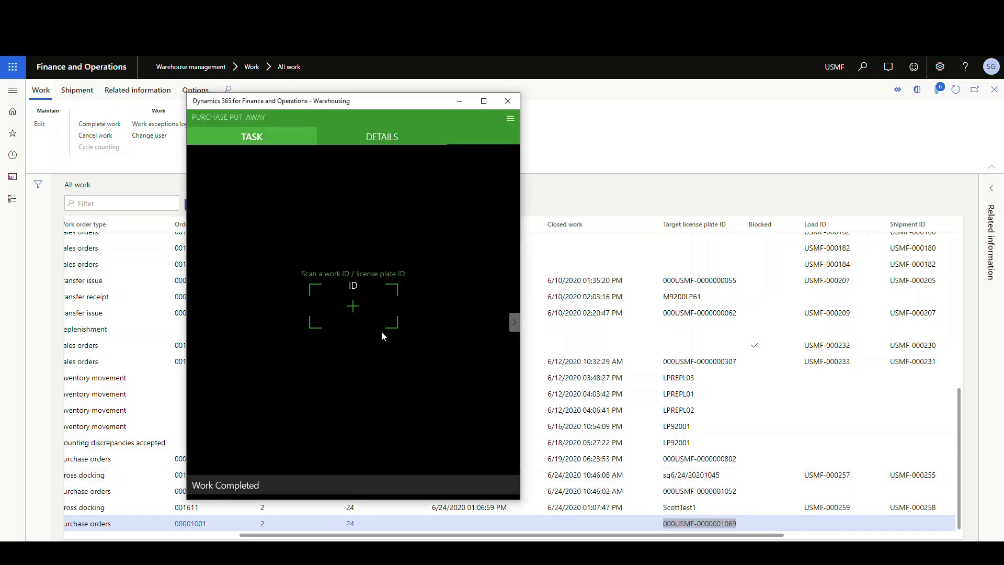
click(359, 310)
key(ctrl+v)
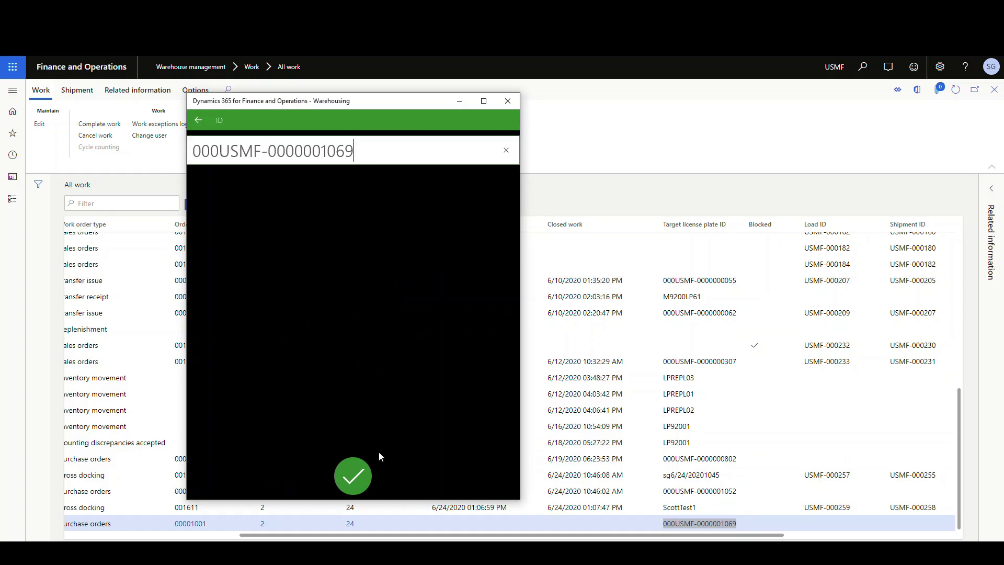
click(353, 476)
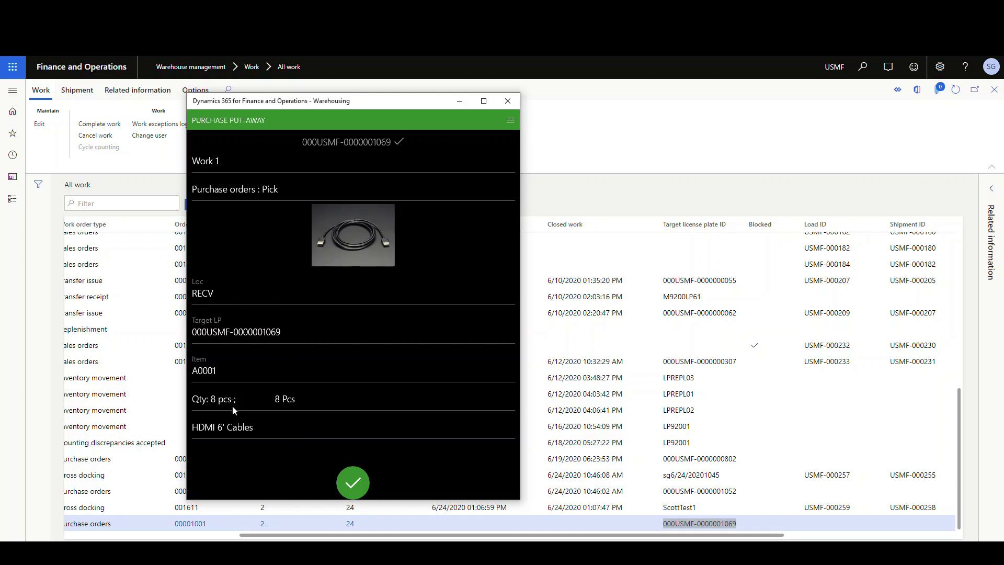
Confirm the purchase pick at RECV, finish picking, and confirm the put of 8 pcs of item A0001 at FL-001.
click(352, 483)
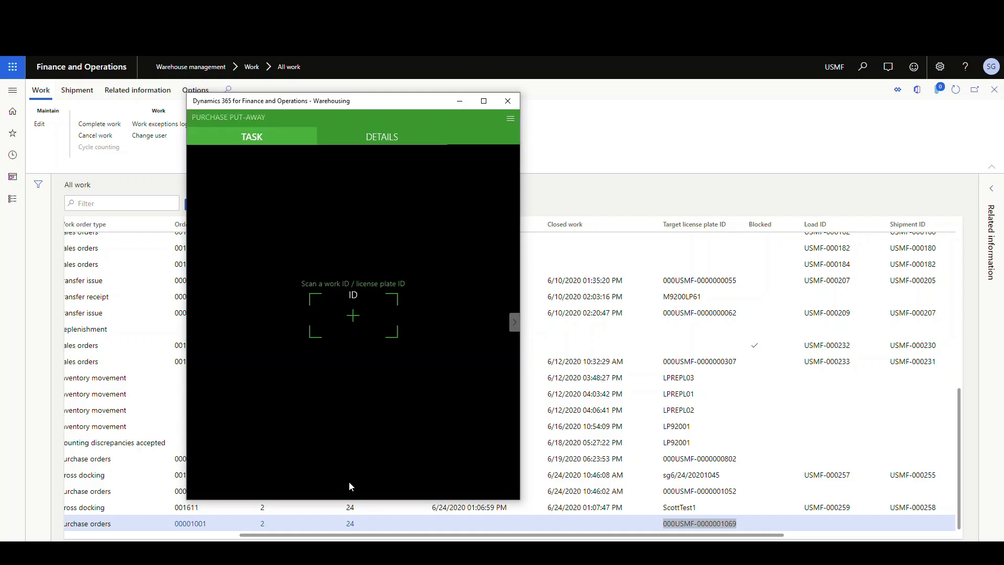
click(511, 118)
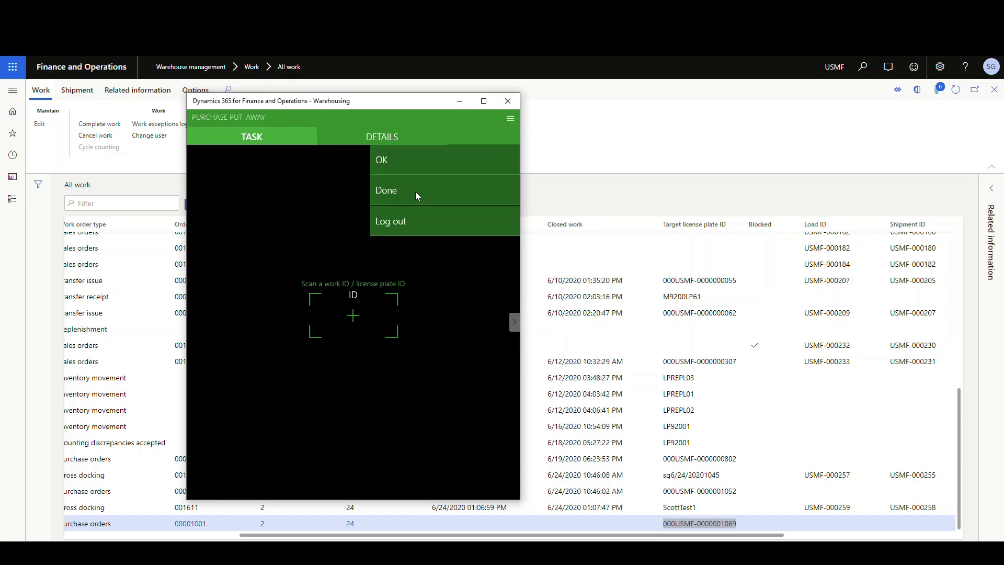
click(380, 211)
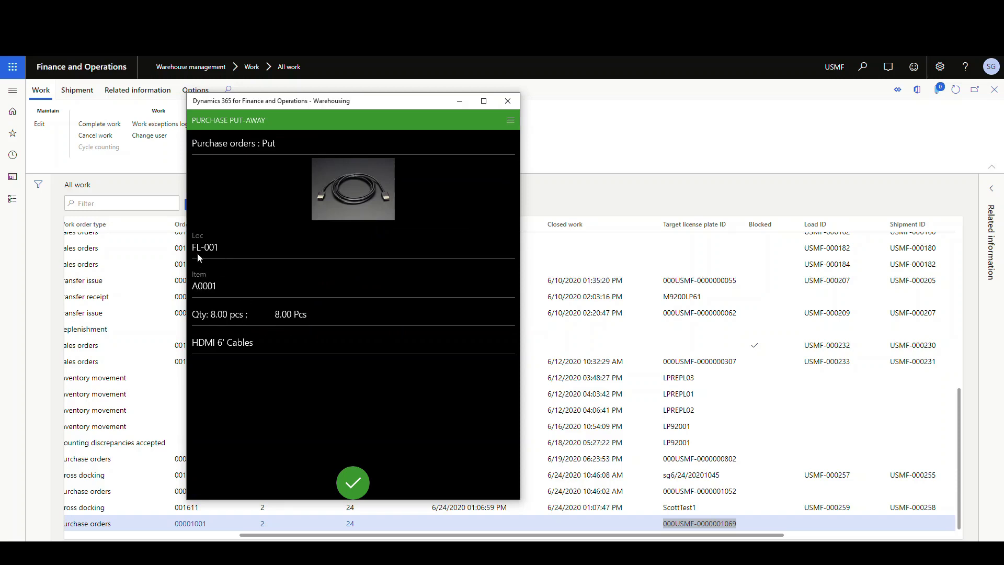
click(350, 483)
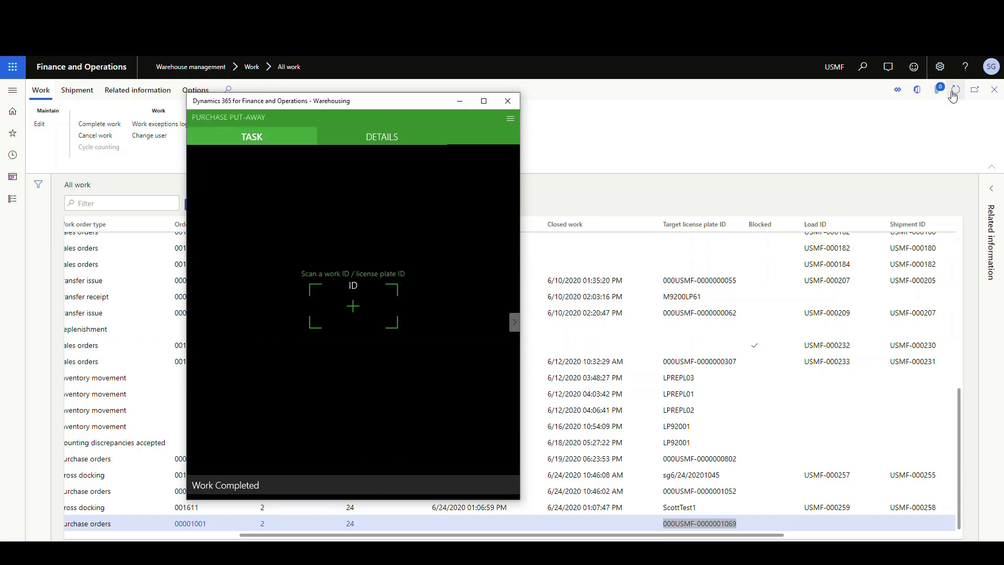
Switch back to Finance and Operations, refresh the all work list, and open the shipment details of the Cave Wholesales sales order line for A0001.
click(903, 148)
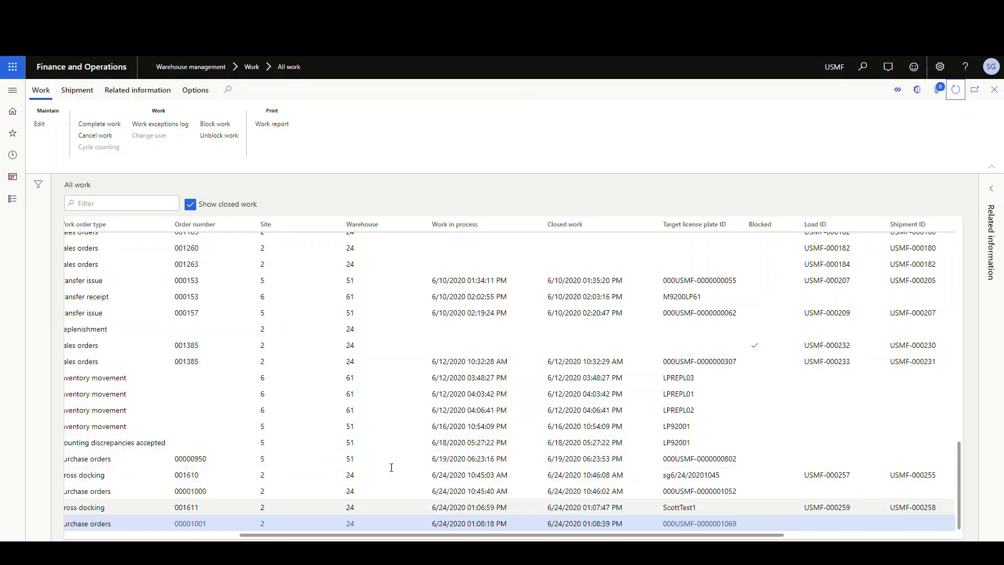
click(271, 109)
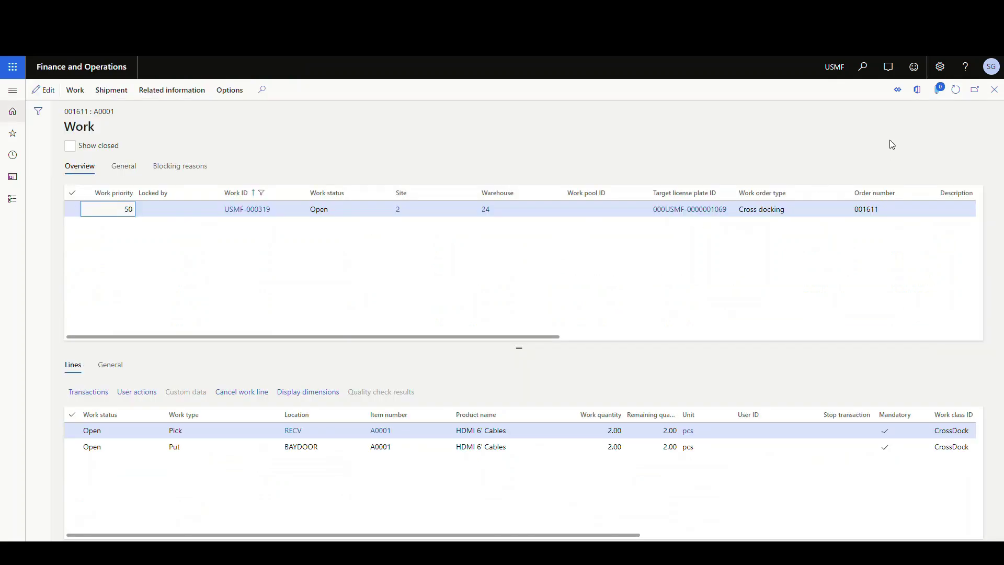
click(995, 91)
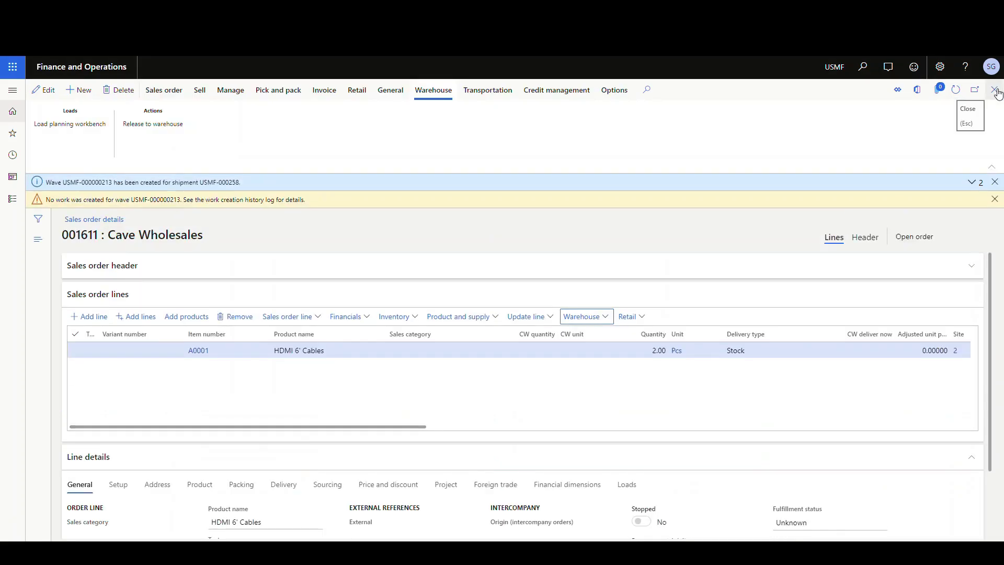
click(608, 321)
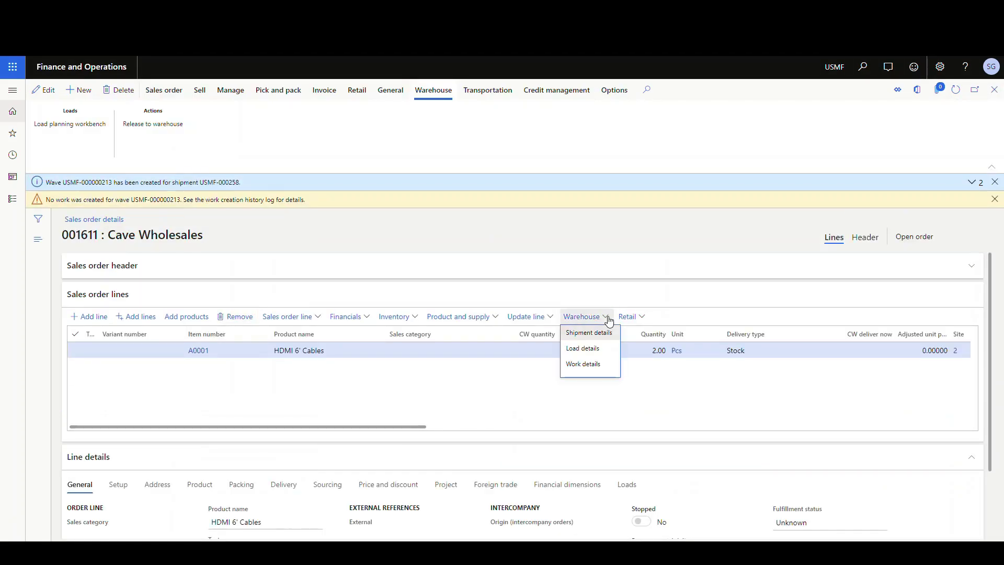
click(596, 339)
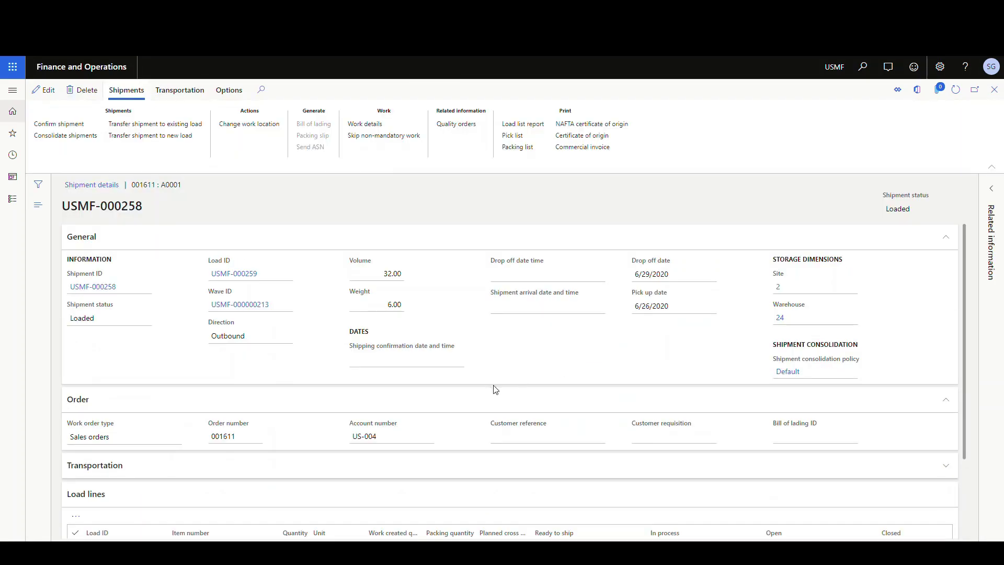
Confirm outbound shipment USMF-000258 and post its packing slip with the default posting parameters.
scroll(372, 408, down, 2)
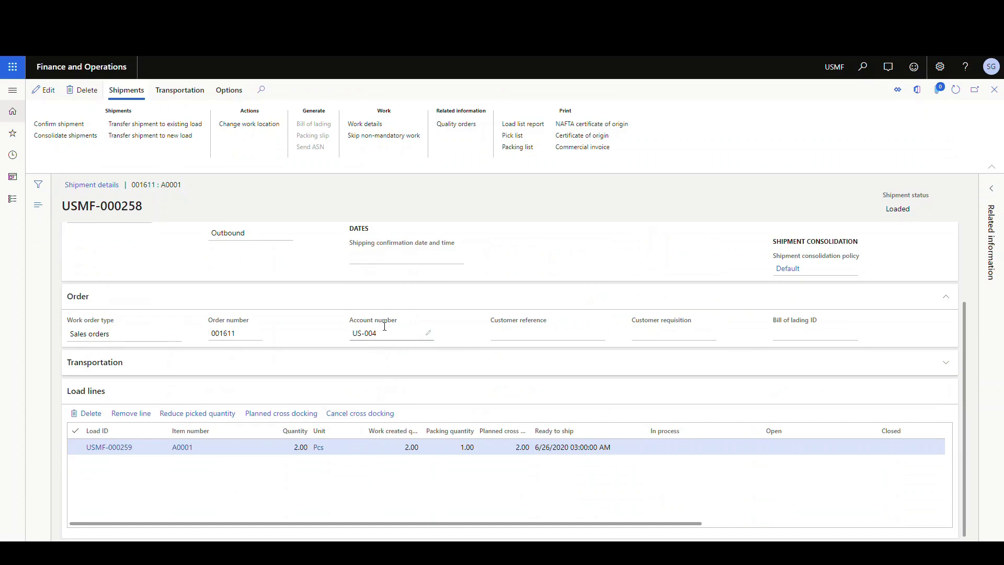
scroll(384, 329, up, 2)
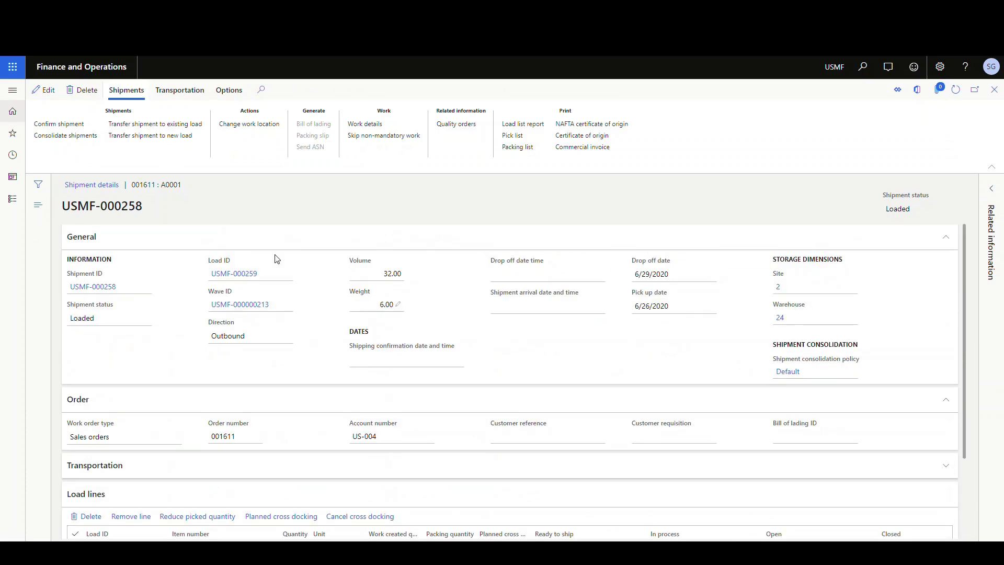
click(69, 124)
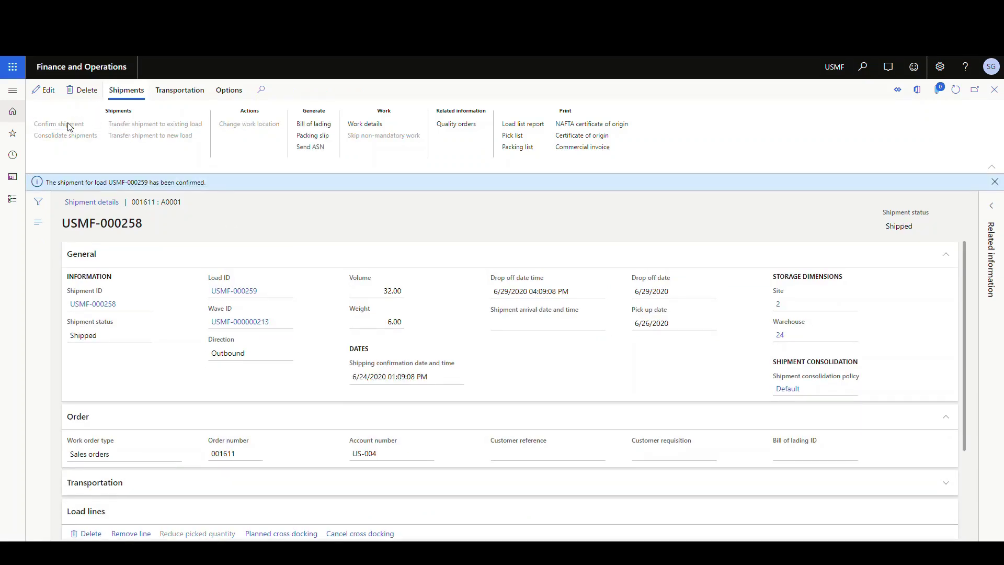
click(304, 137)
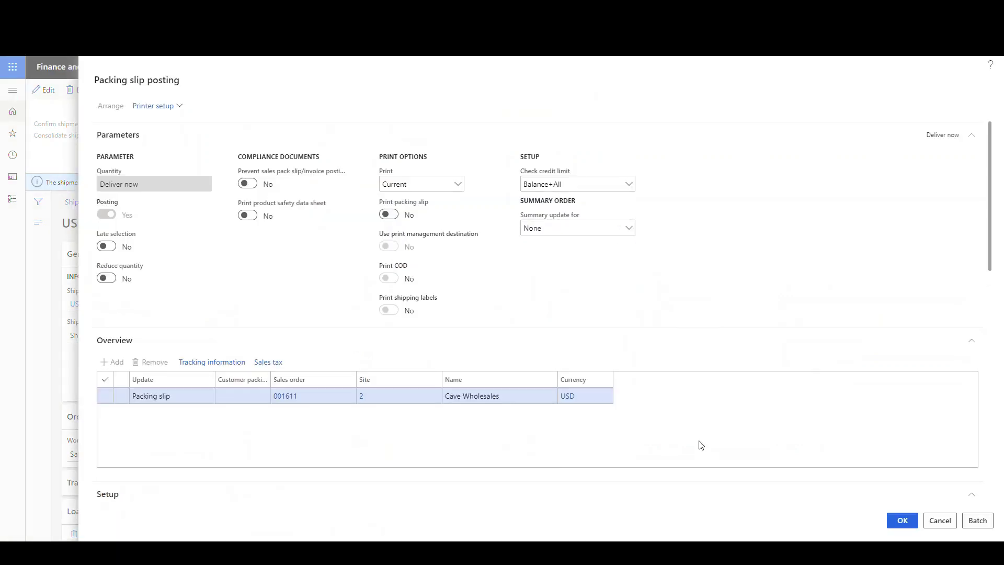
click(903, 521)
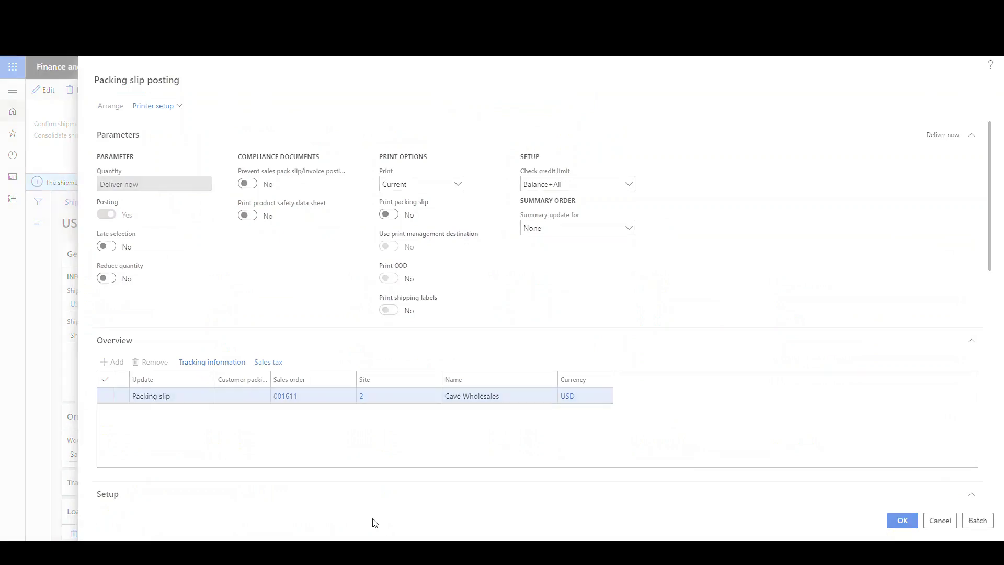